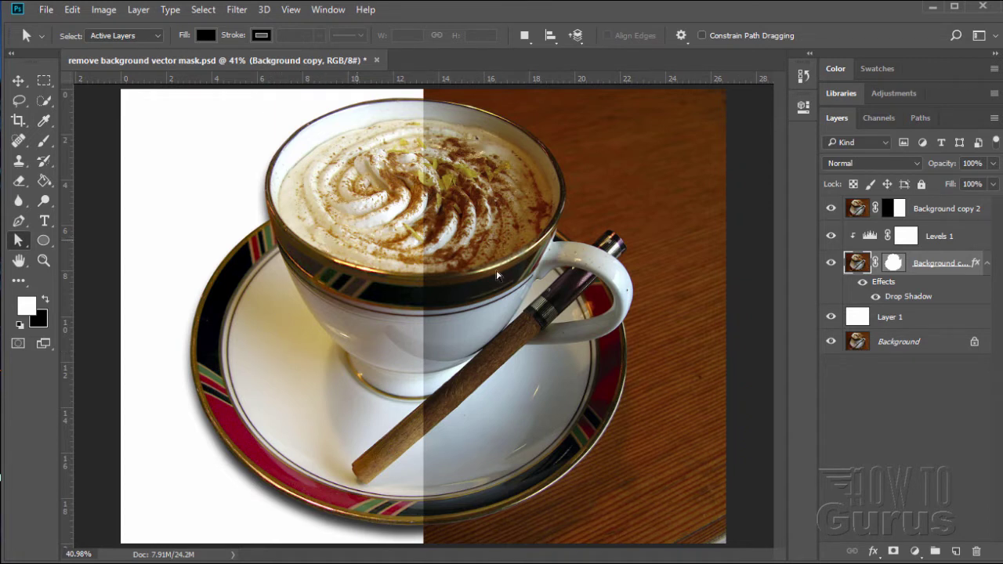
# Check the saved paths, then hide Background copy 2 and white Layer 1 so the cup sits over the wood table
pyautogui.click(921, 118)
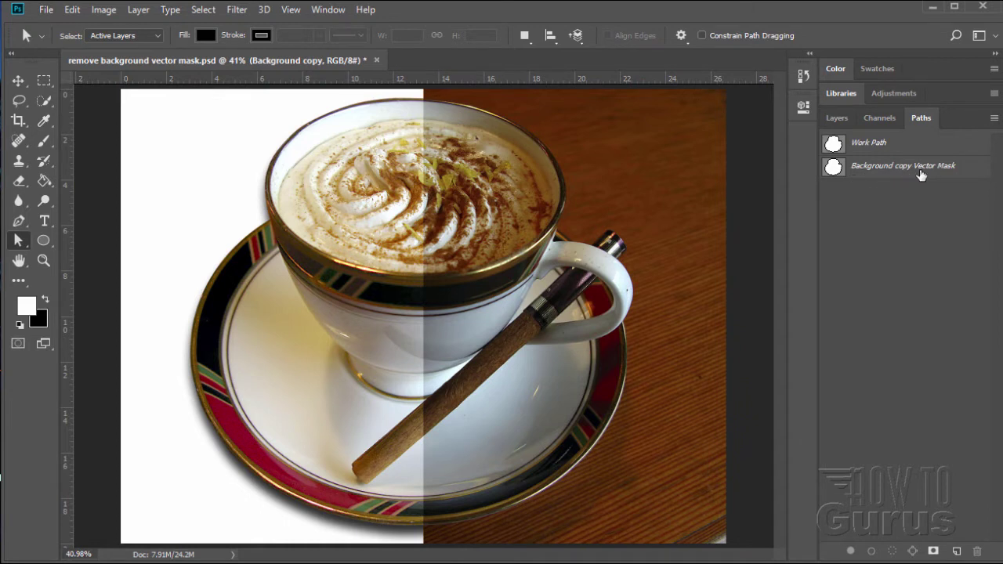
pyautogui.click(837, 122)
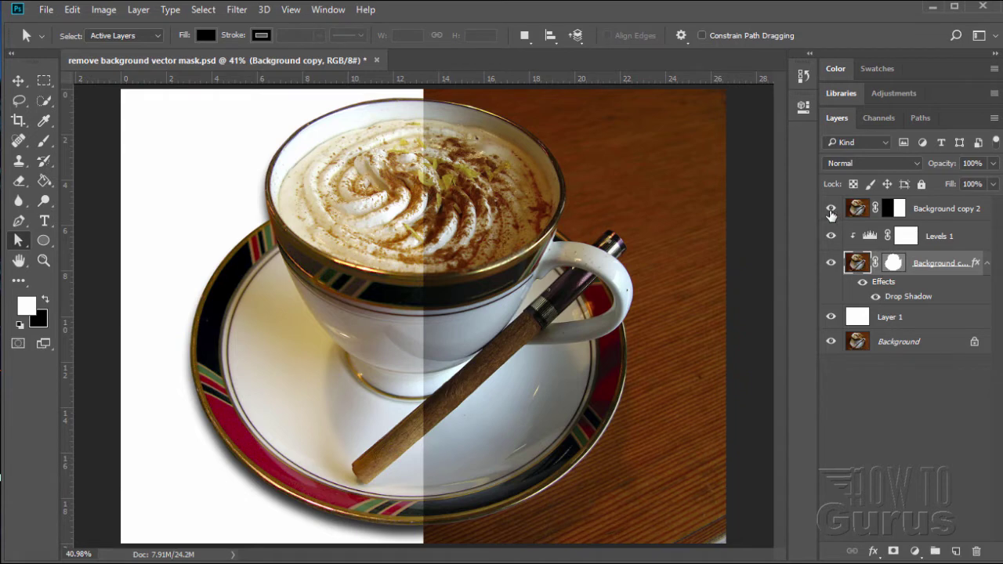
pyautogui.click(830, 208)
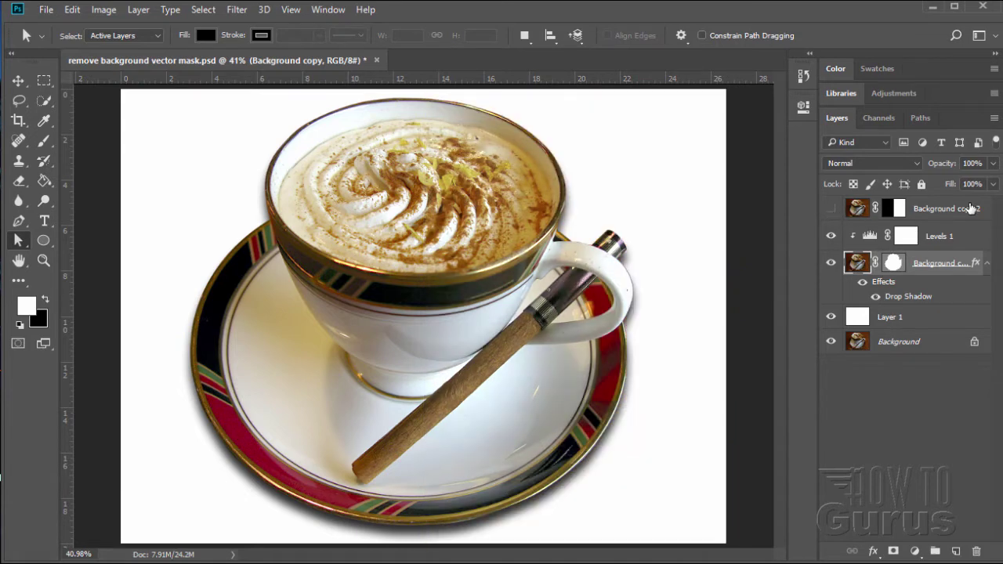
pyautogui.click(831, 321)
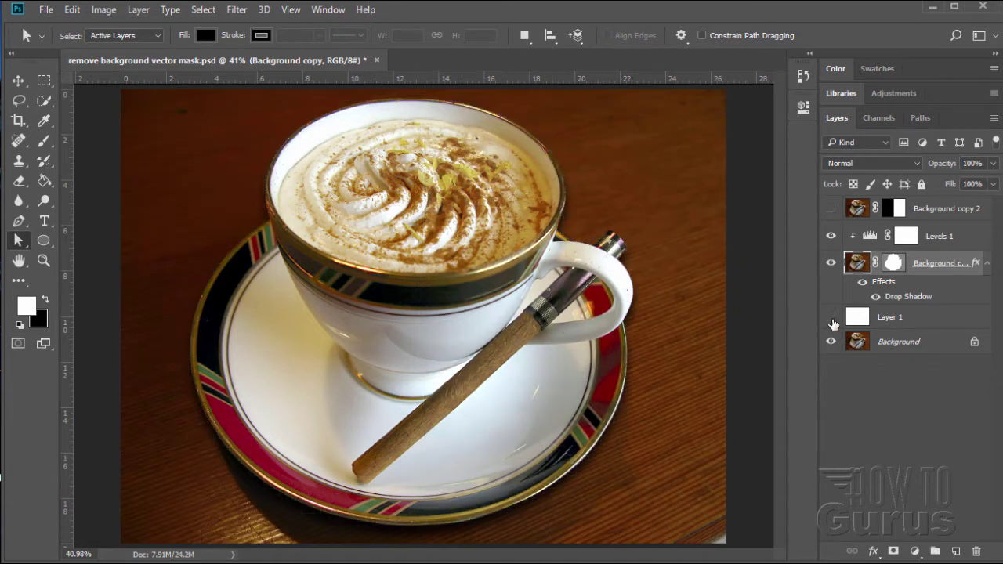
pyautogui.click(831, 264)
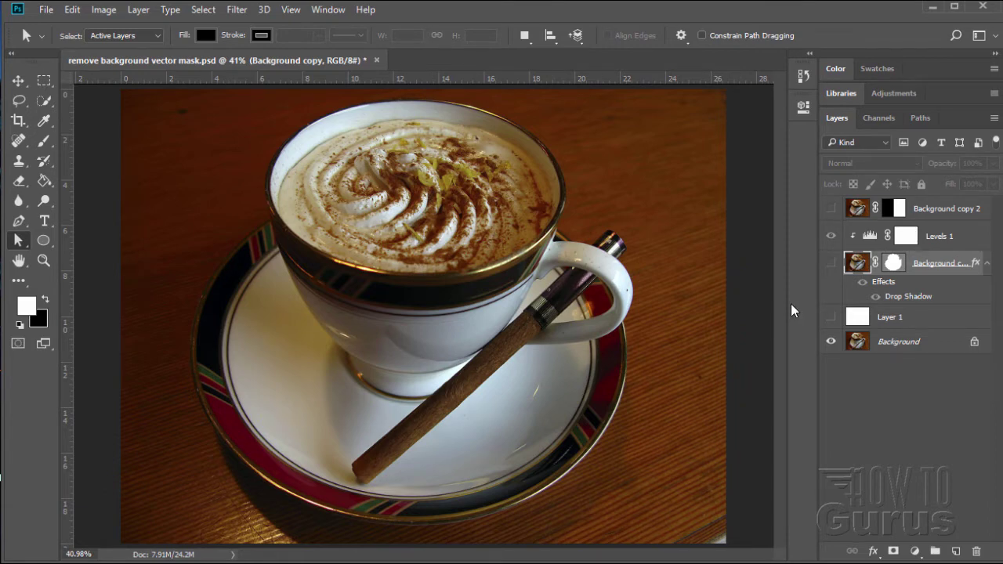
pyautogui.click(831, 264)
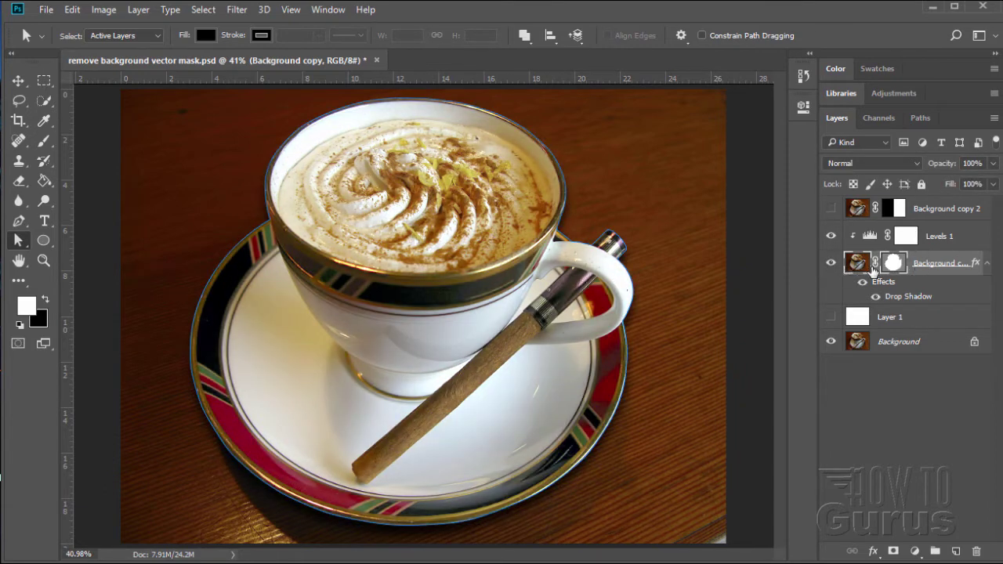
# Disable the cup layer's vector mask, then re-enable it
pyautogui.rightClick(896, 267)
pyautogui.click(896, 279)
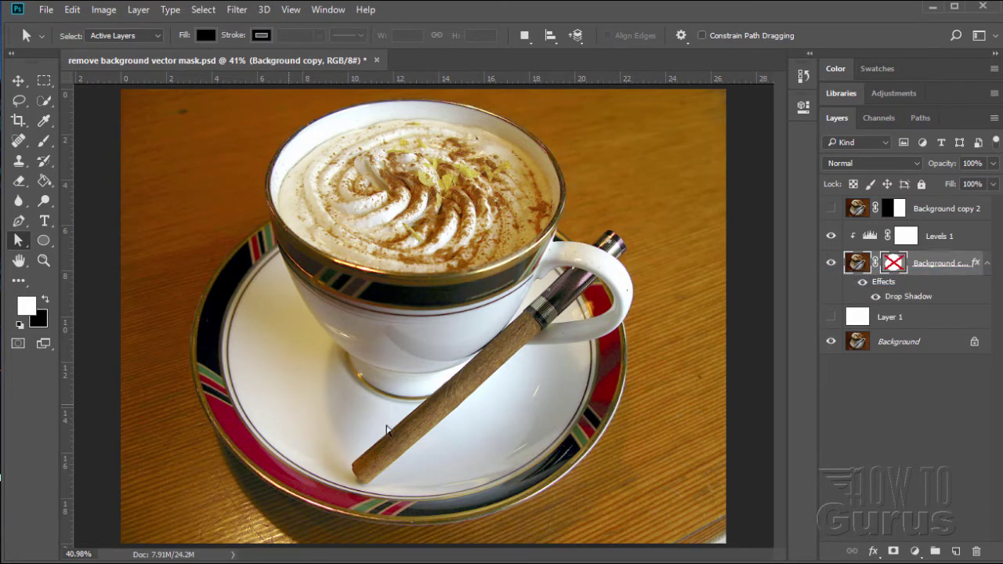
pyautogui.rightClick(895, 265)
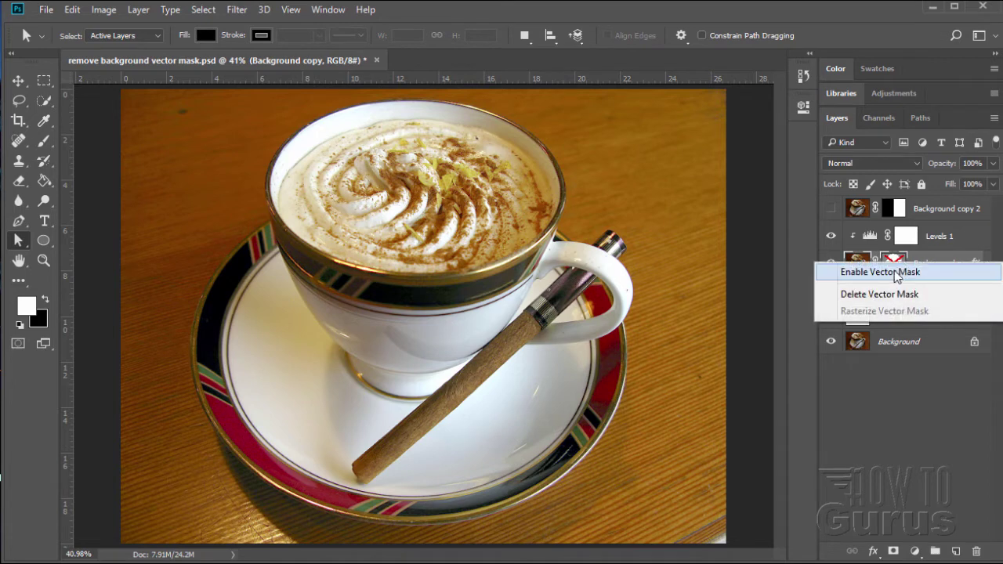
pyautogui.click(880, 272)
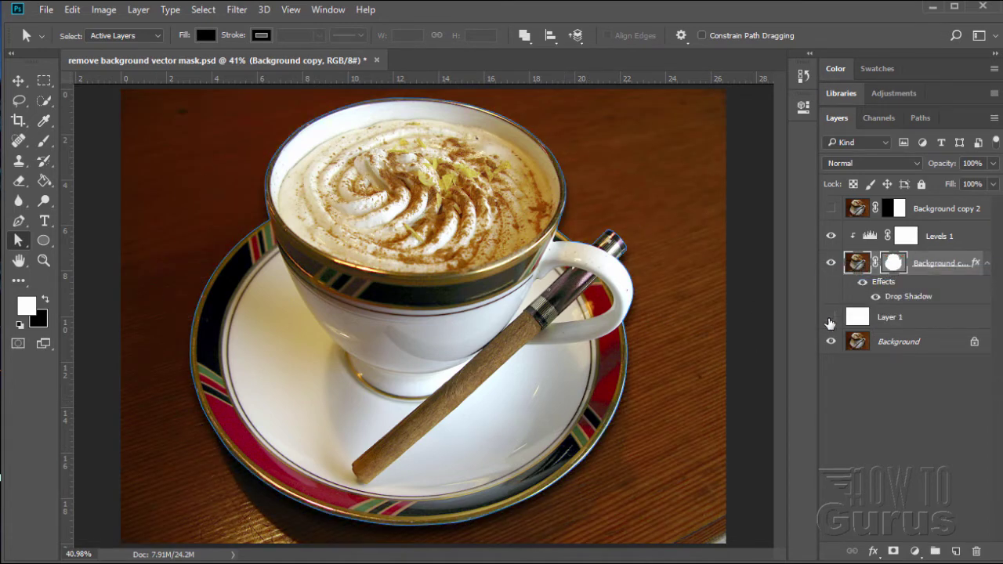
# Show white Layer 1 behind the cut-out cup again and glance at the saved paths
pyautogui.click(830, 317)
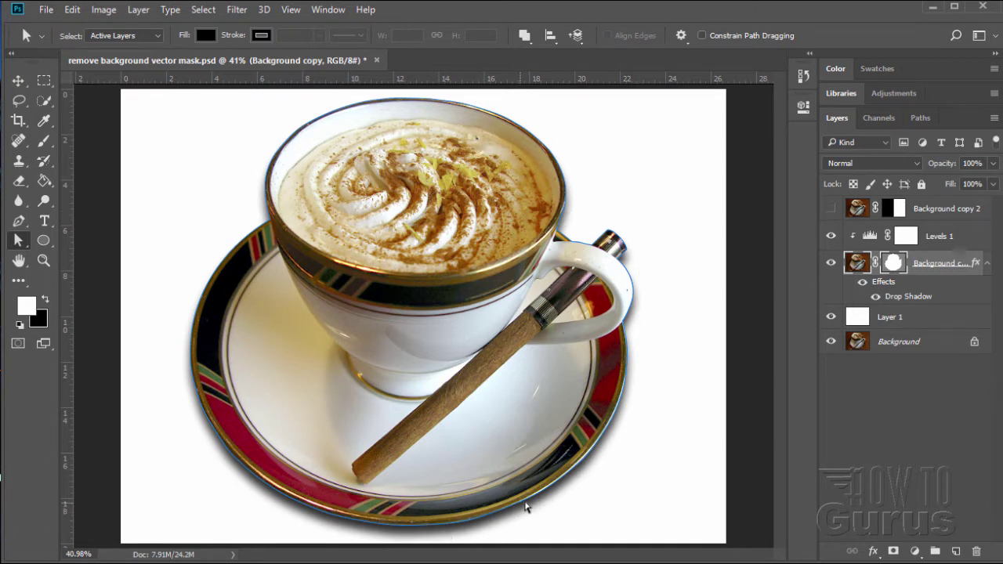
pyautogui.click(919, 117)
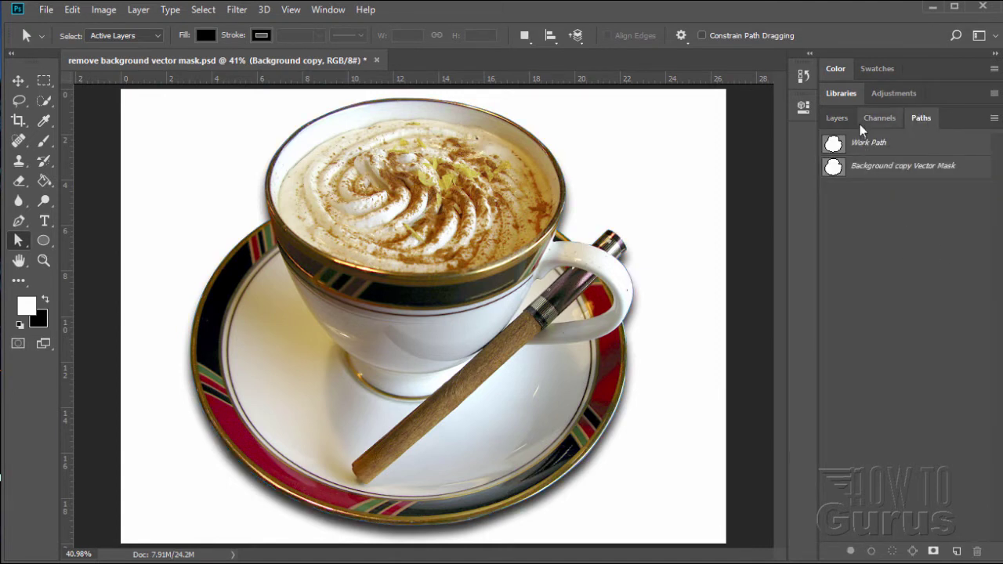
pyautogui.click(839, 118)
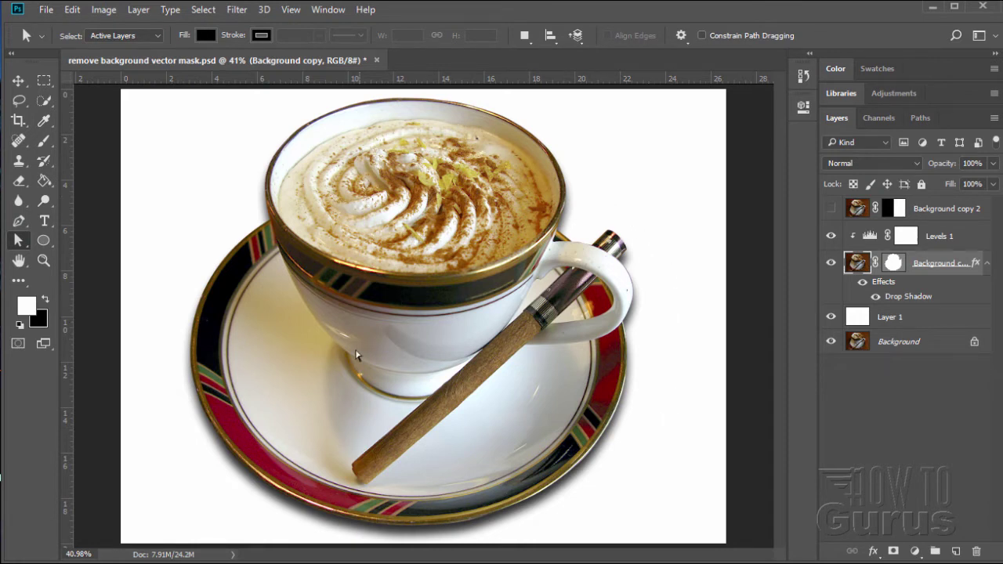
# Close the finished composite and open cappuccino-593256_1920.jpg from the Start screen
pyautogui.click(377, 60)
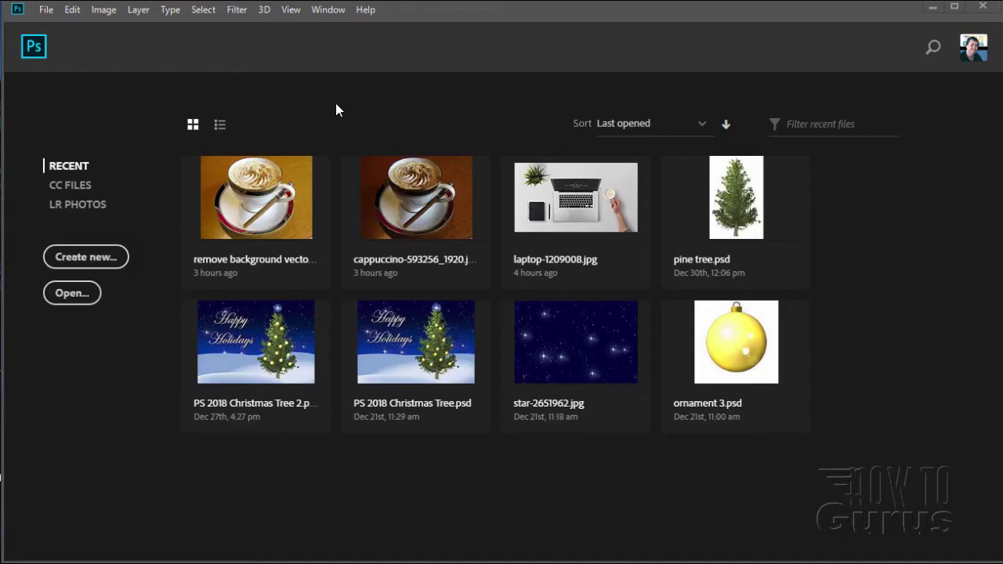
pyautogui.click(424, 201)
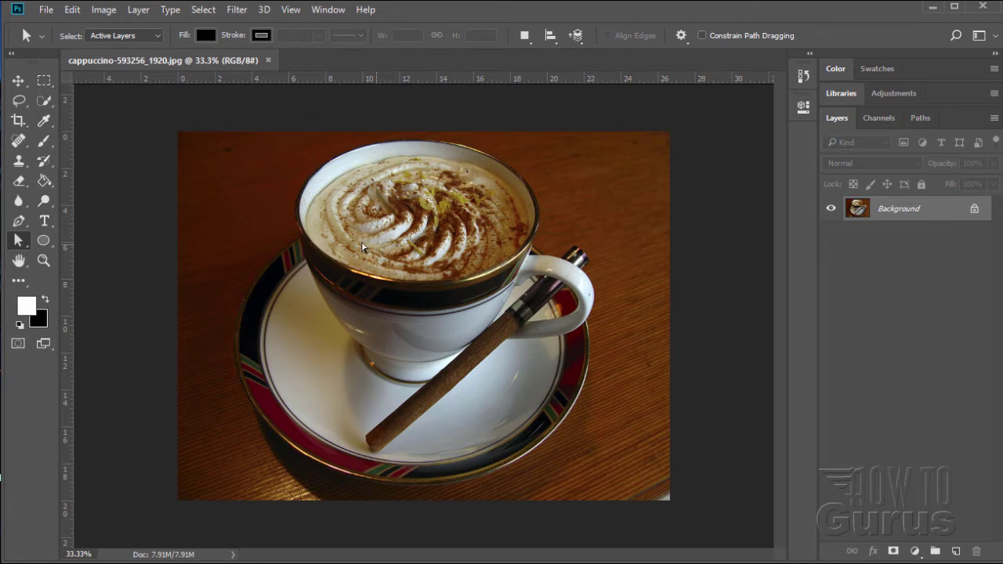
# Zoom in to 200% on the cup's left rim, ending with the Pen tool selected
pyautogui.click(19, 224)
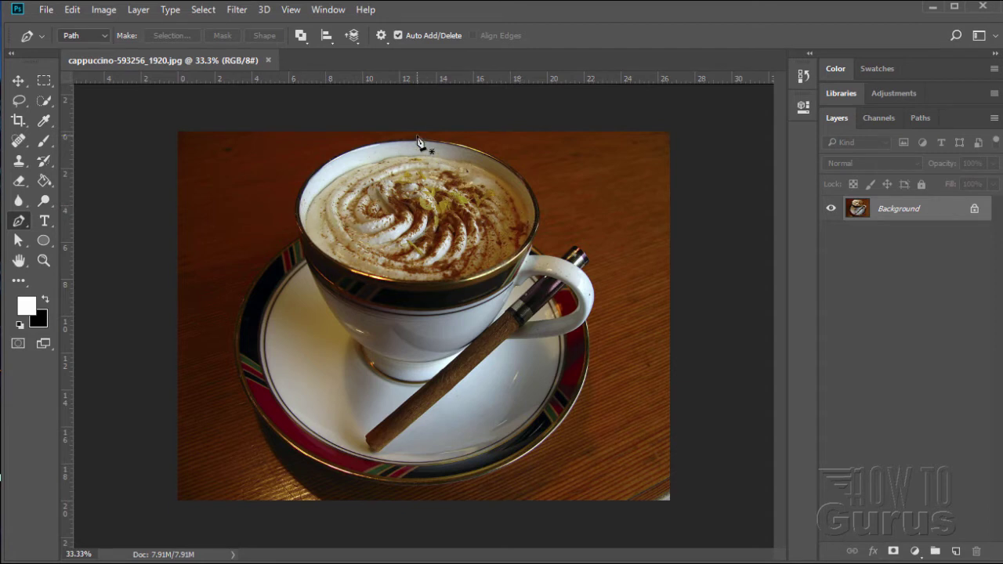
pyautogui.click(44, 261)
pyautogui.click(306, 246)
pyautogui.click(298, 244)
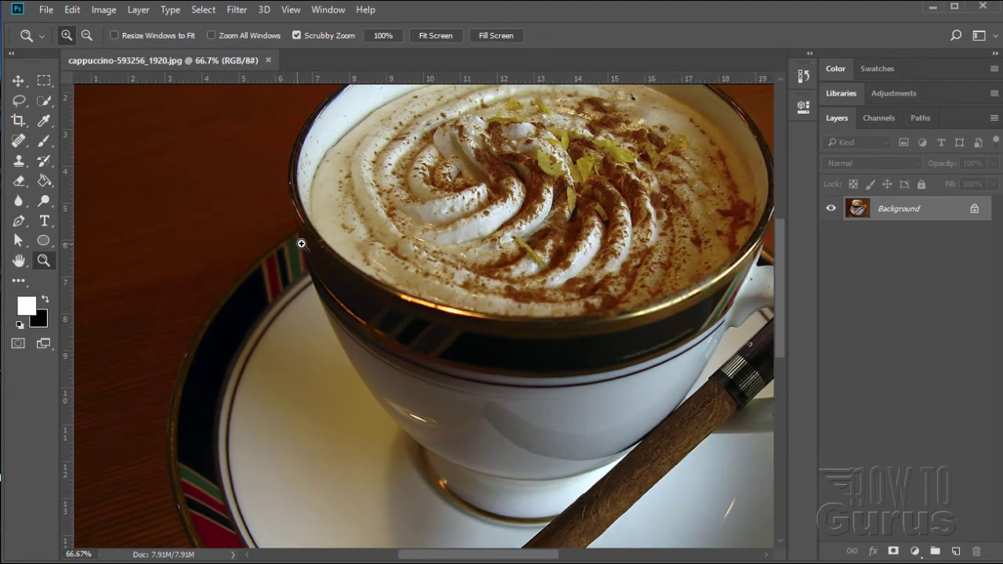
pyautogui.click(301, 239)
pyautogui.click(308, 232)
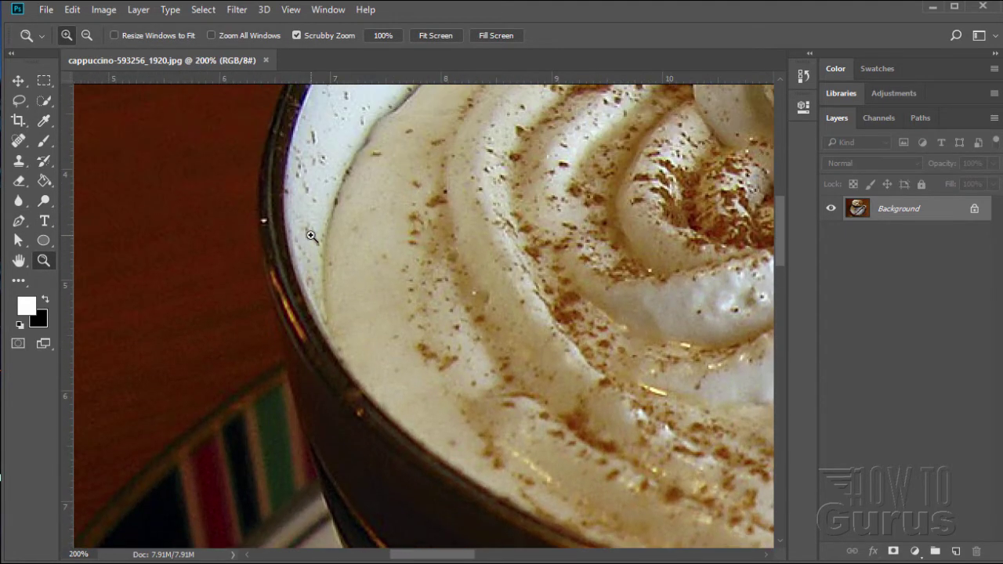
pyautogui.scroll(2, 310, 235)
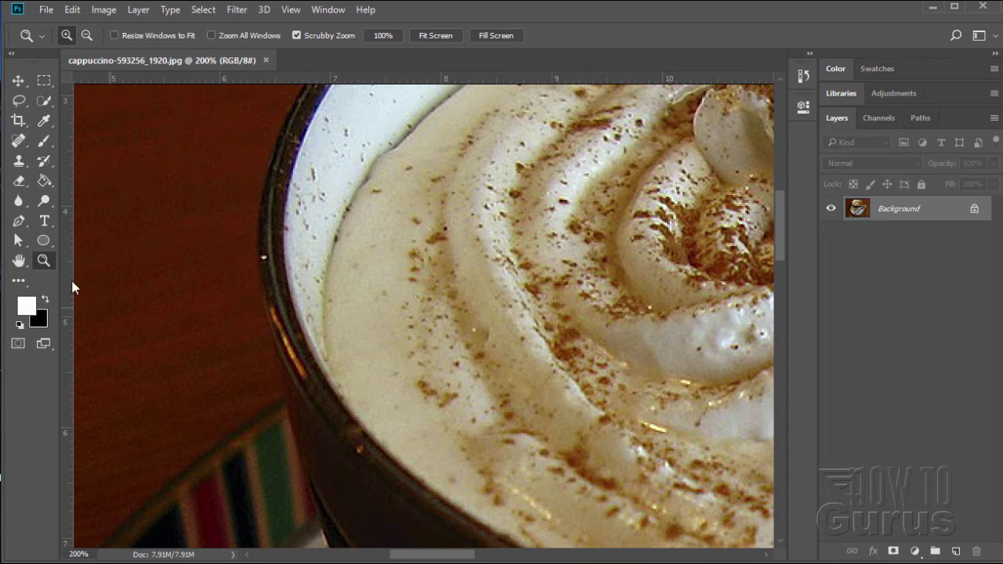
pyautogui.click(19, 221)
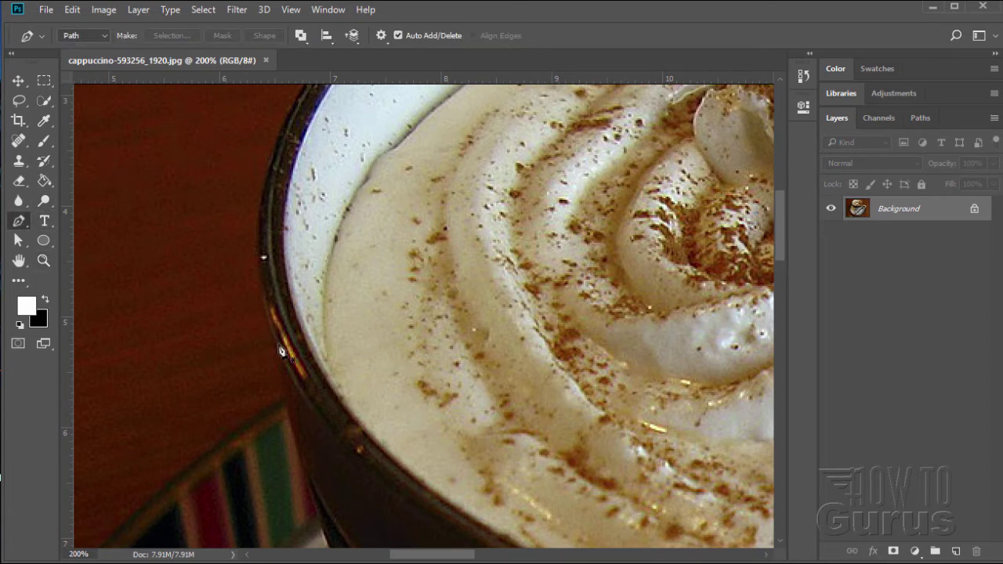
# Start the outline path on the cup's left rim and curve it up the left side
pyautogui.click(285, 403)
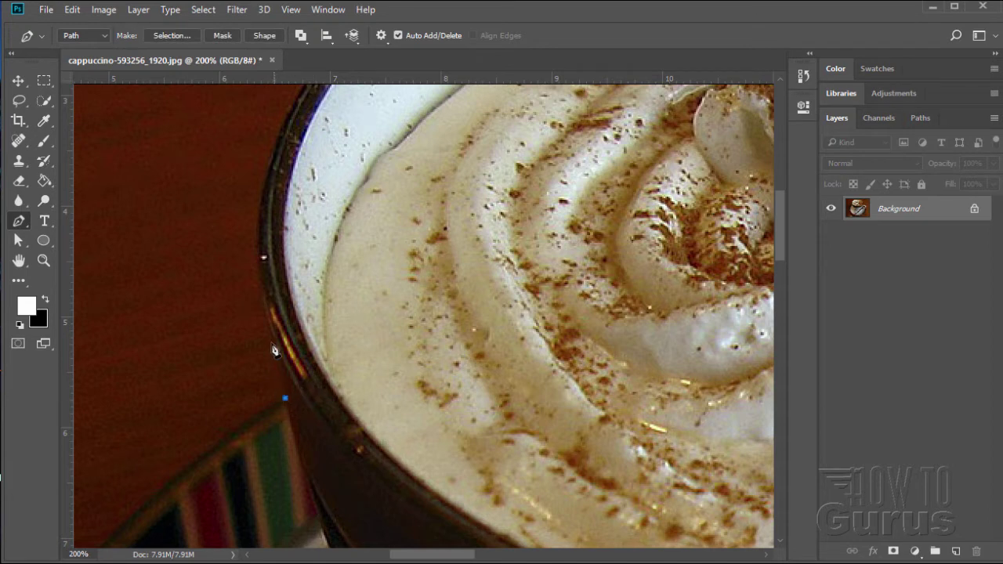
pyautogui.click(285, 398)
pyautogui.moveTo(259, 254); pyautogui.dragTo(253, 188)
pyautogui.scroll(1, 398, 223)
pyautogui.scroll(10, 398, 223)
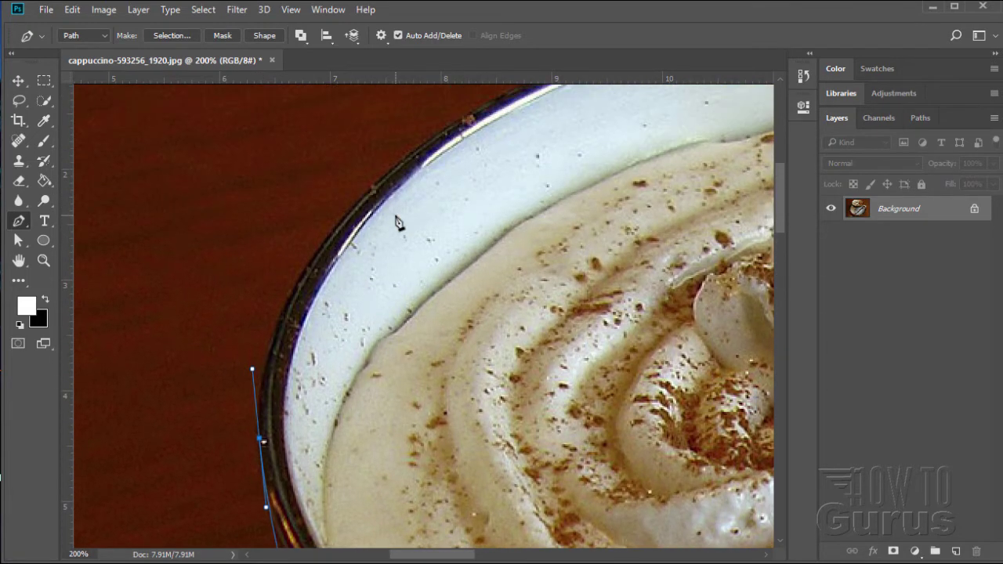
pyautogui.moveTo(438, 557); pyautogui.dragTo(501, 557)
pyautogui.scroll(10, 530, 456)
pyautogui.scroll(4, 530, 456)
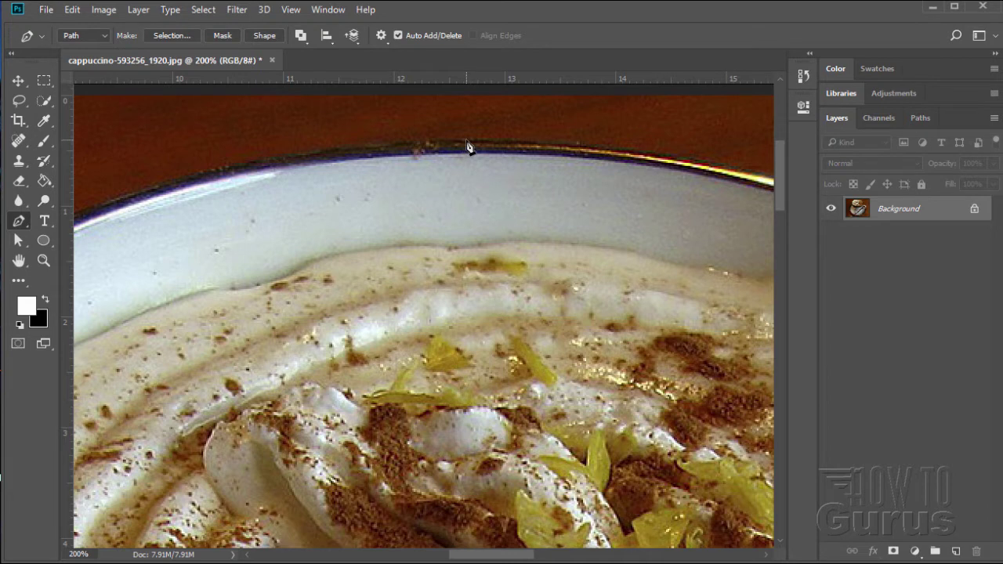
# Curve the path across the rim top and down the right side, ending at a corner point by the handle
pyautogui.moveTo(467, 144); pyautogui.dragTo(546, 138)
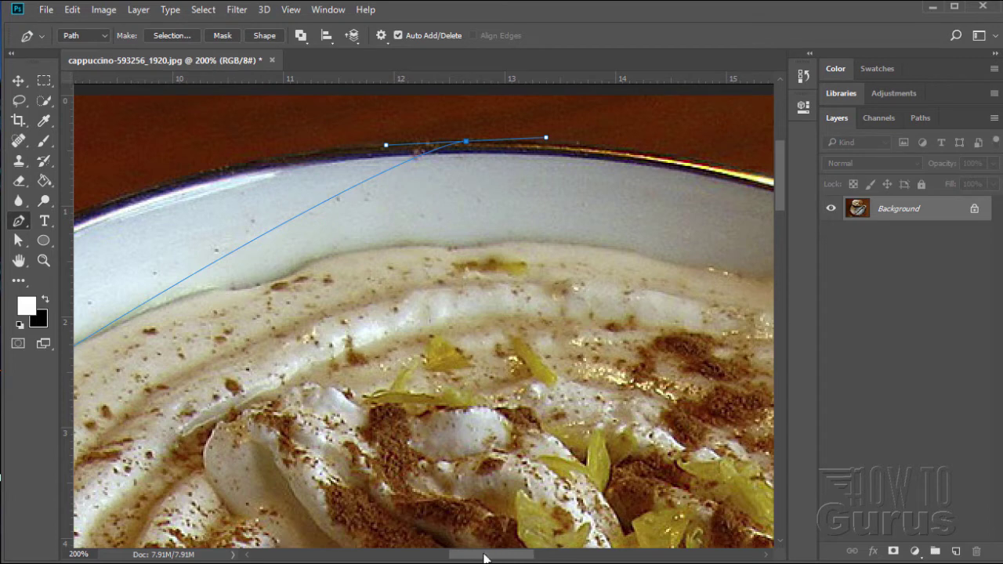
pyautogui.moveTo(484, 557); pyautogui.dragTo(554, 557)
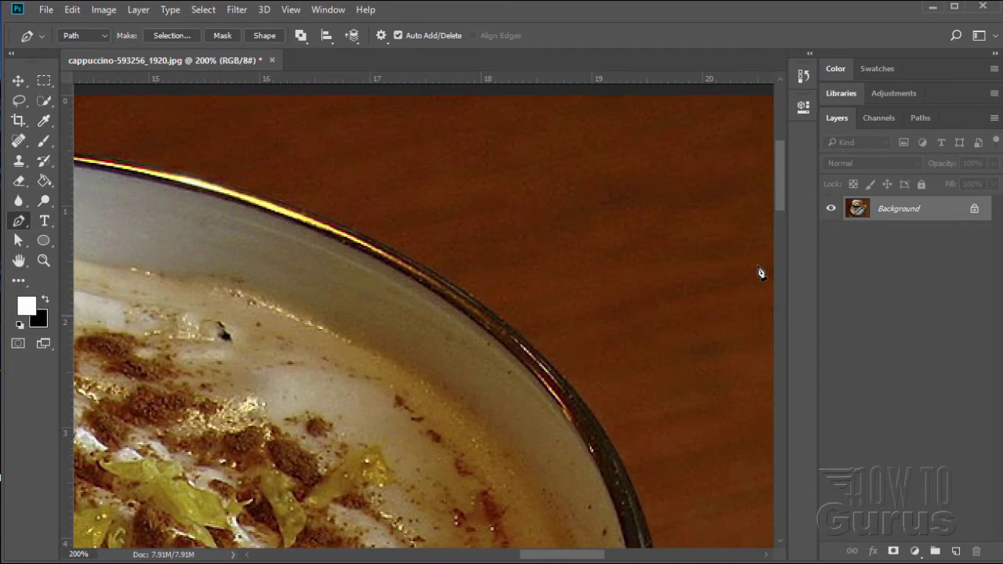
pyautogui.moveTo(781, 202); pyautogui.dragTo(791, 242)
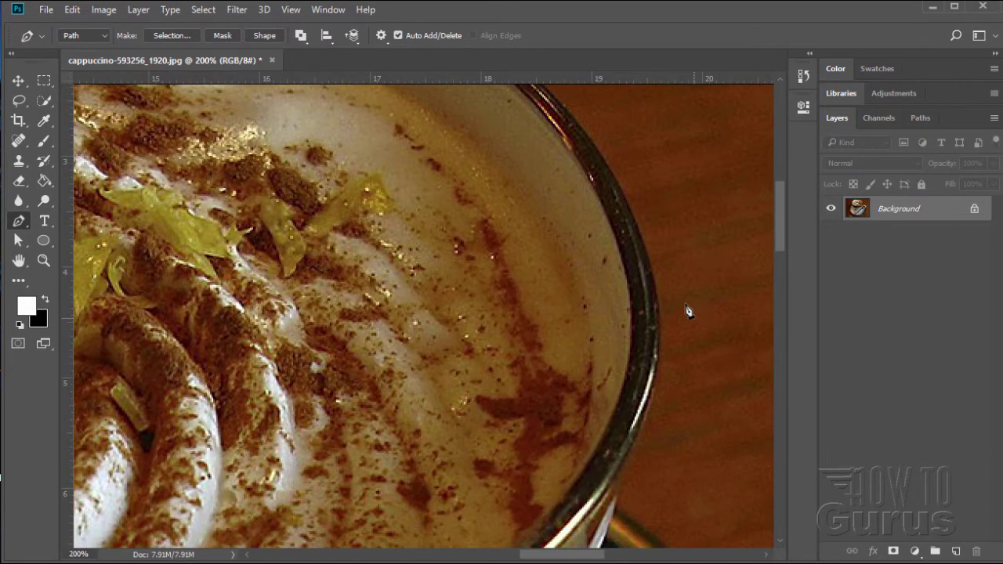
pyautogui.moveTo(661, 330); pyautogui.dragTo(662, 433)
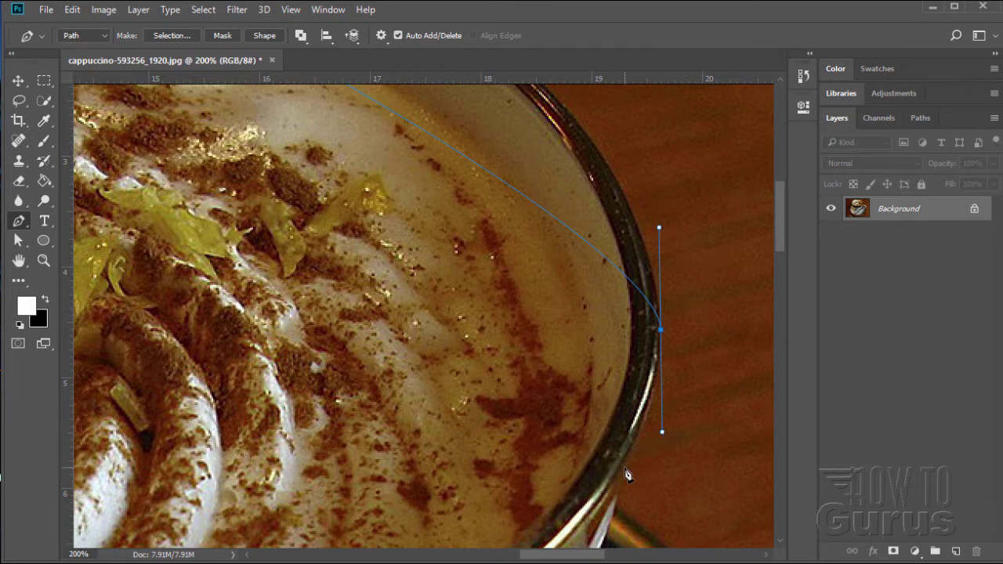
pyautogui.moveTo(624, 467); pyautogui.dragTo(620, 493)
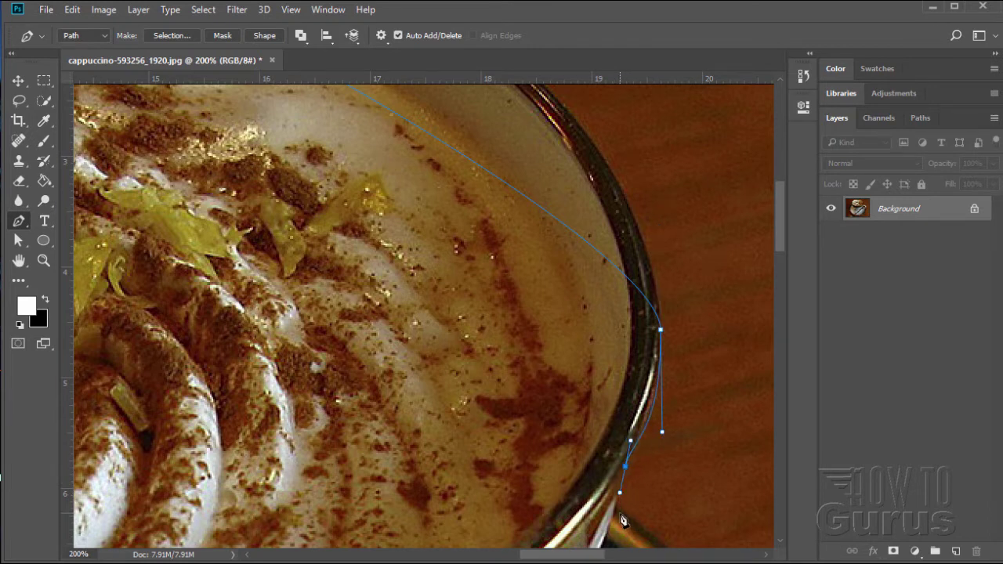
pyautogui.click(616, 511)
pyautogui.moveTo(780, 247); pyautogui.dragTo(778, 279)
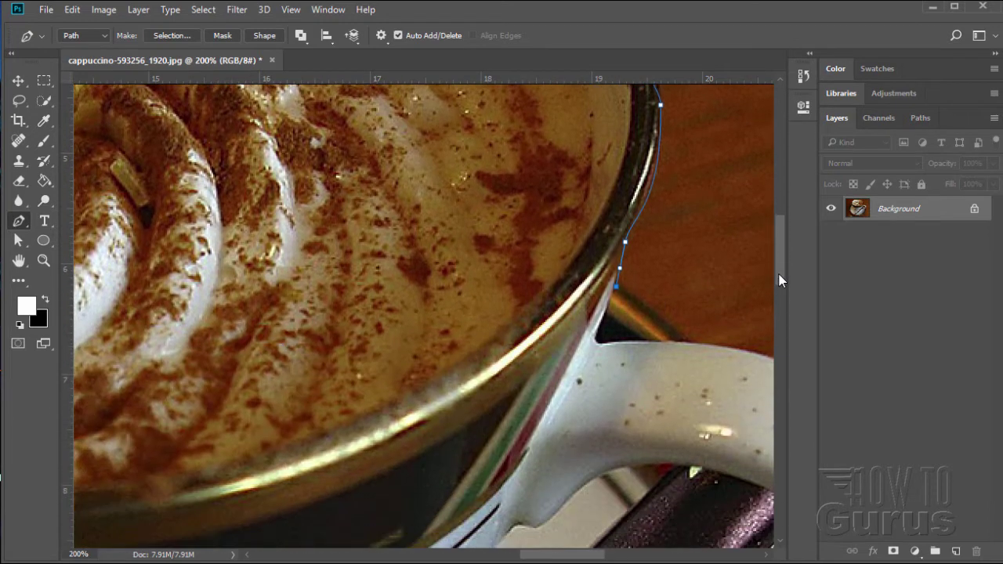
# Extend the path toward the handle and around the cigar end's top, side and bottom
pyautogui.click(688, 342)
pyautogui.moveTo(549, 558); pyautogui.dragTo(586, 558)
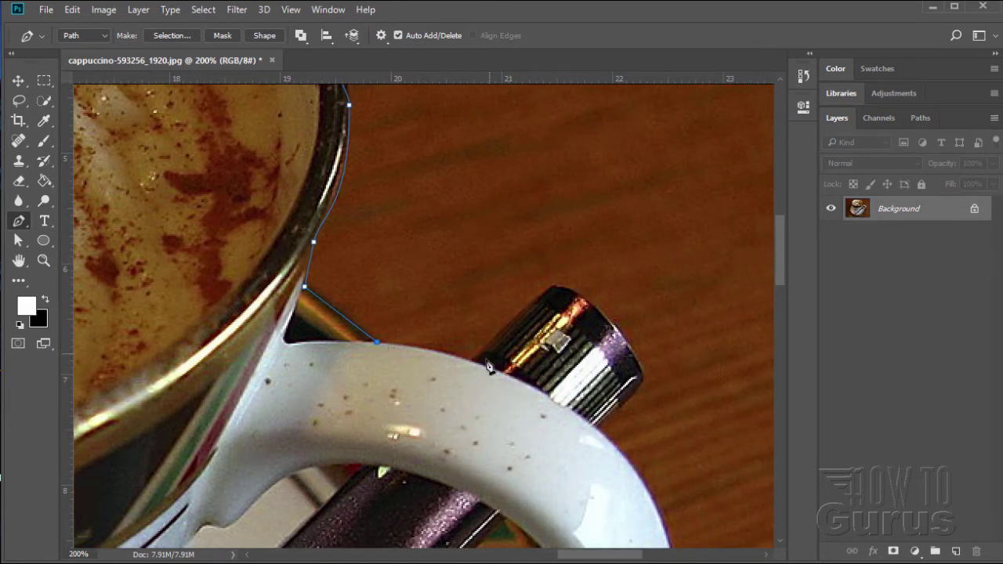
pyautogui.click(470, 363)
pyautogui.moveTo(553, 290); pyautogui.dragTo(589, 269)
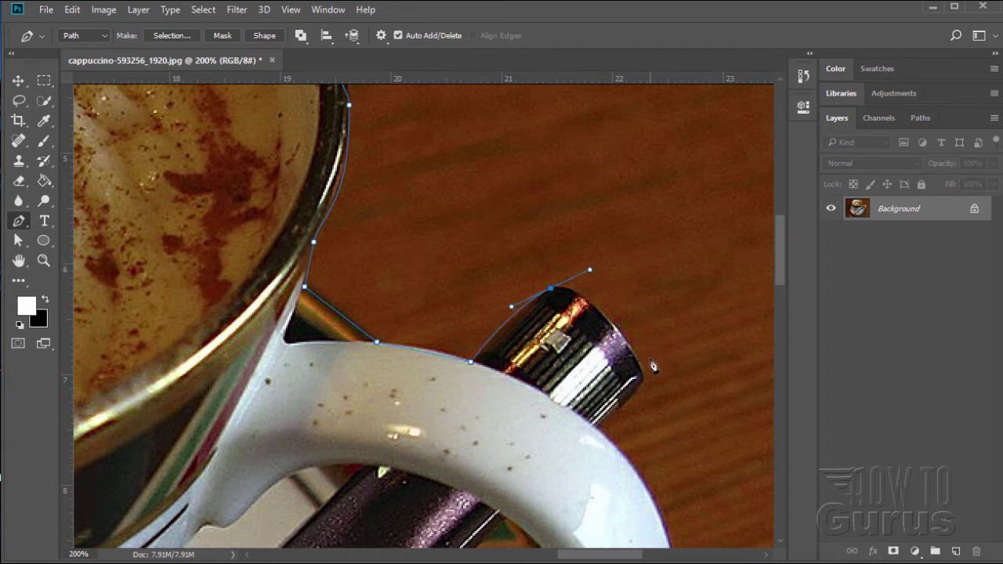
pyautogui.moveTo(645, 381); pyautogui.dragTo(643, 421)
pyautogui.click(597, 430)
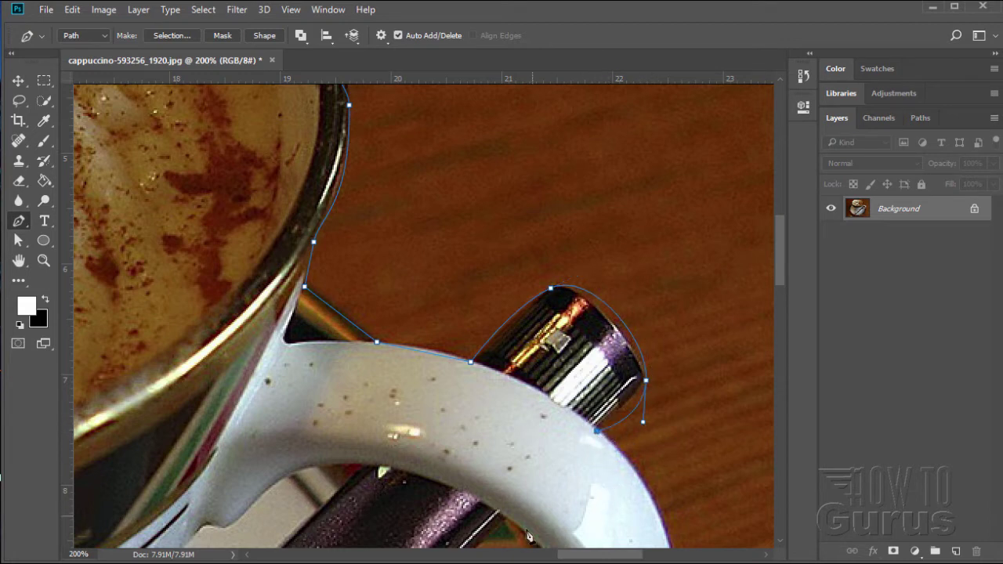
pyautogui.moveTo(560, 560); pyautogui.dragTo(573, 560)
pyautogui.moveTo(781, 279); pyautogui.dragTo(777, 306)
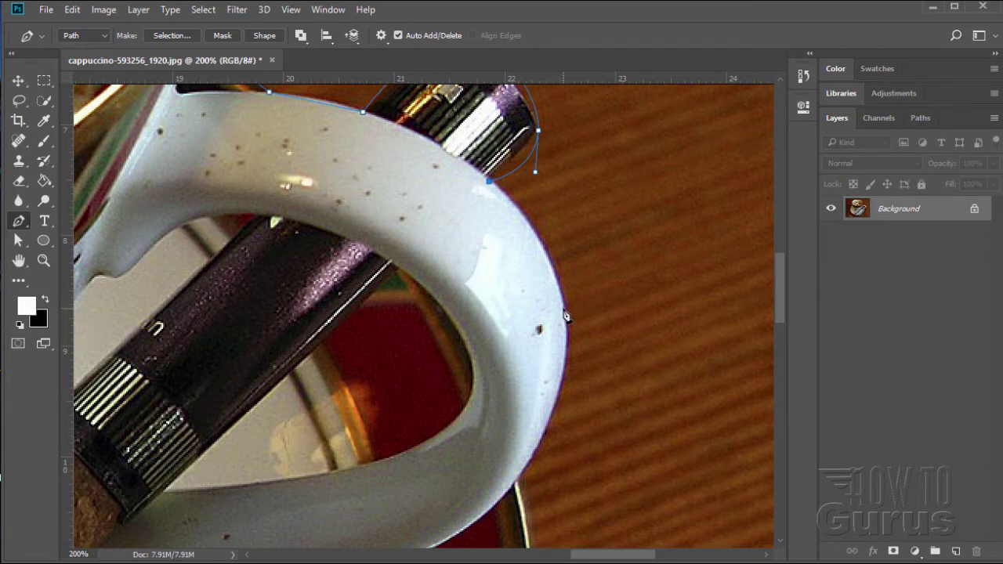
# Curve the path down the handle's outer edge toward the saucer
pyautogui.moveTo(564, 310); pyautogui.dragTo(575, 356)
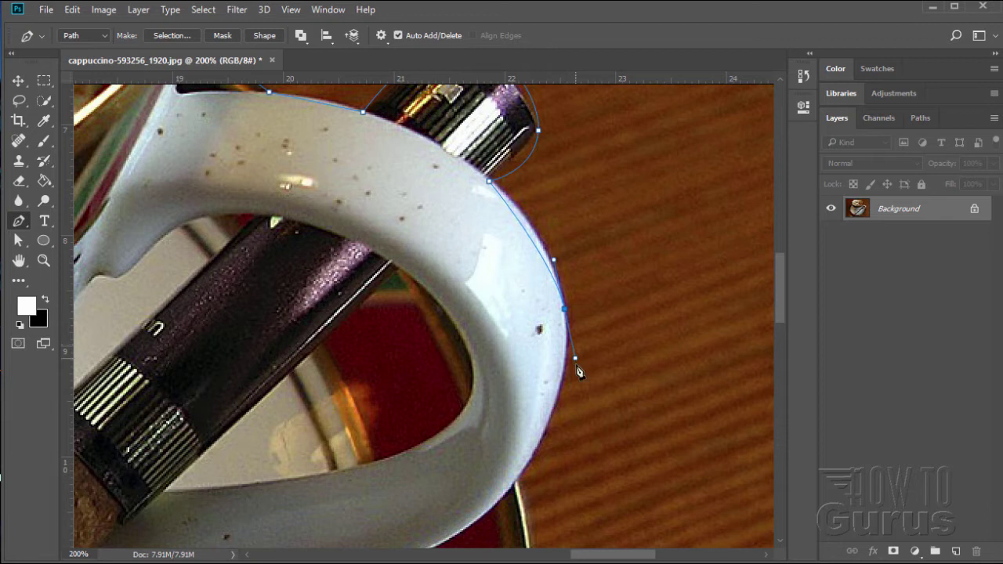
pyautogui.click(518, 480)
pyautogui.moveTo(778, 302); pyautogui.dragTo(787, 337)
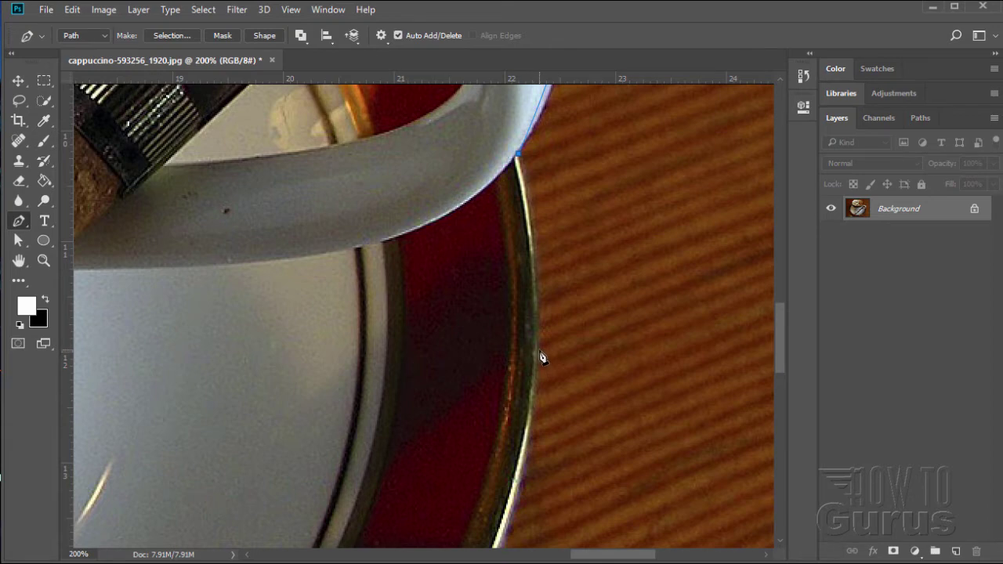
# Add curved anchors along the saucer's outer rim around its lower edge
pyautogui.moveTo(540, 349); pyautogui.dragTo(539, 413)
pyautogui.moveTo(778, 347); pyautogui.dragTo(780, 423)
pyautogui.moveTo(642, 558); pyautogui.dragTo(590, 558)
pyautogui.moveTo(778, 421); pyautogui.dragTo(771, 469)
pyautogui.moveTo(596, 558); pyautogui.dragTo(528, 558)
pyautogui.moveTo(465, 436); pyautogui.dragTo(371, 437)
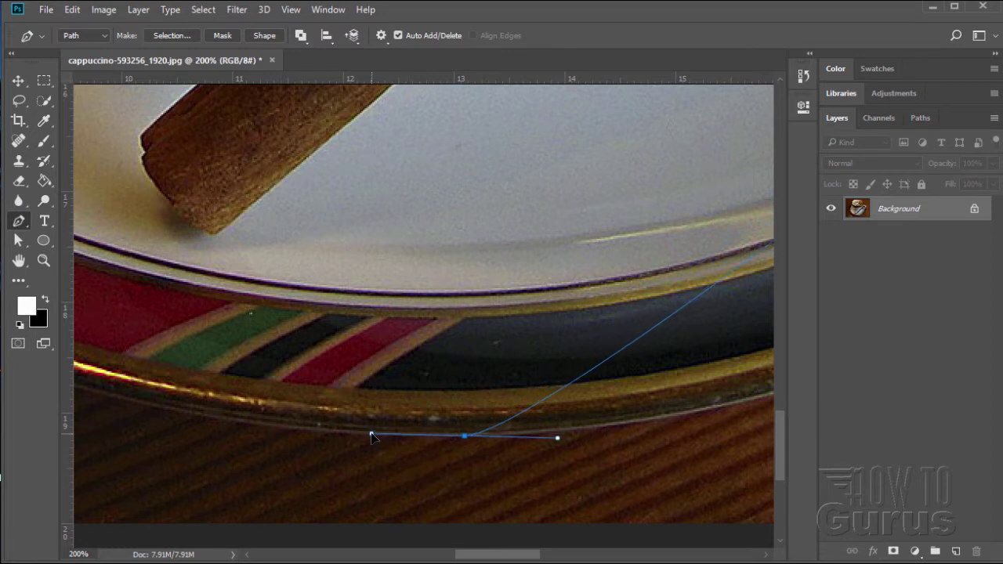
pyautogui.hscroll(-8, 486, 557)
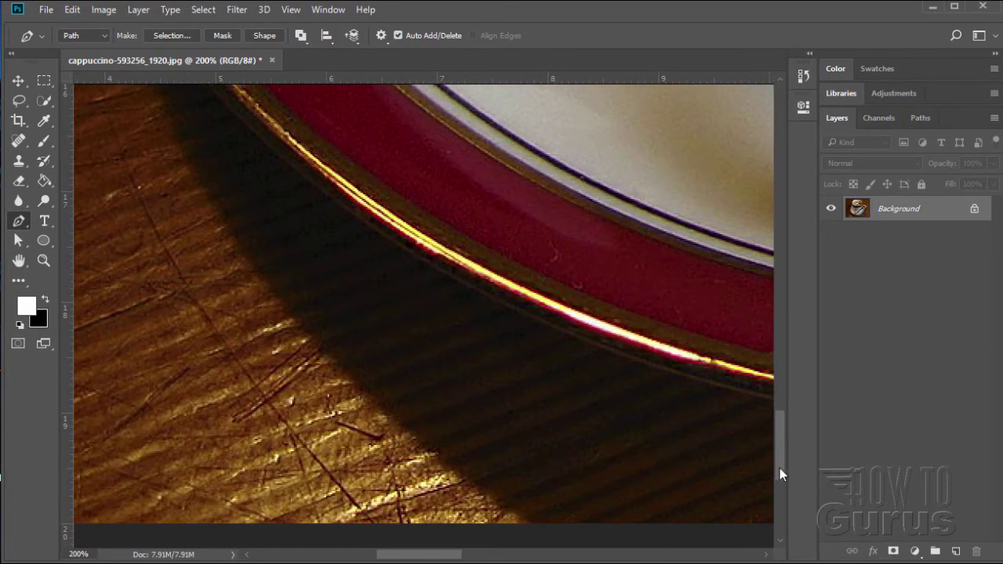
# Continue the path up the saucer's left rim and close it at the starting anchor
pyautogui.moveTo(780, 474); pyautogui.dragTo(782, 407)
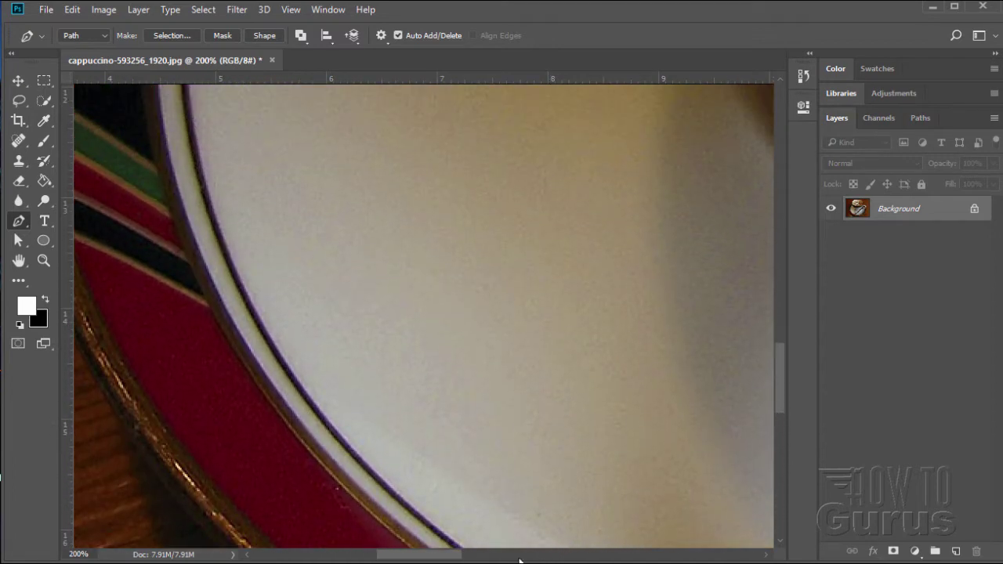
pyautogui.moveTo(447, 559); pyautogui.dragTo(408, 553)
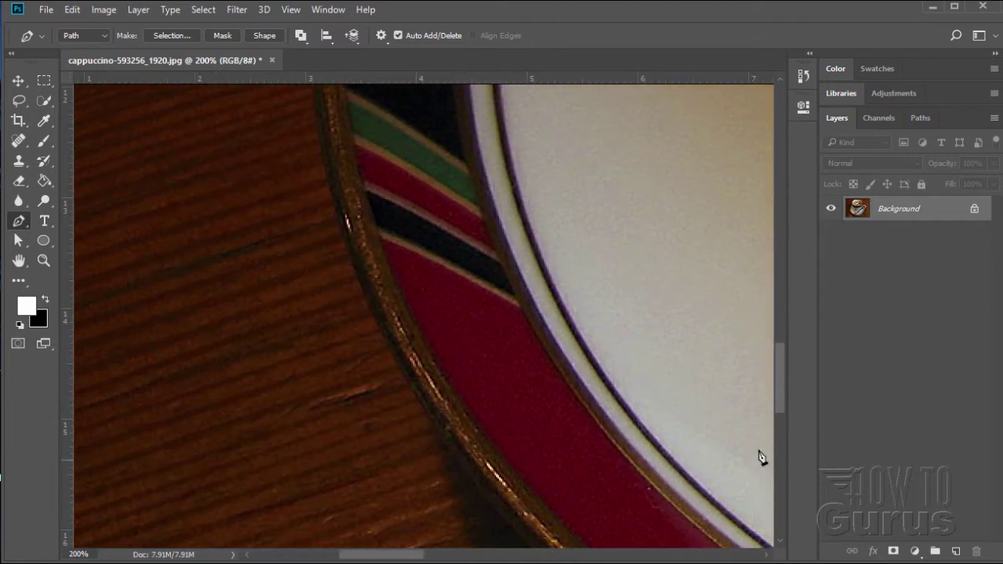
pyautogui.moveTo(779, 406); pyautogui.dragTo(786, 346)
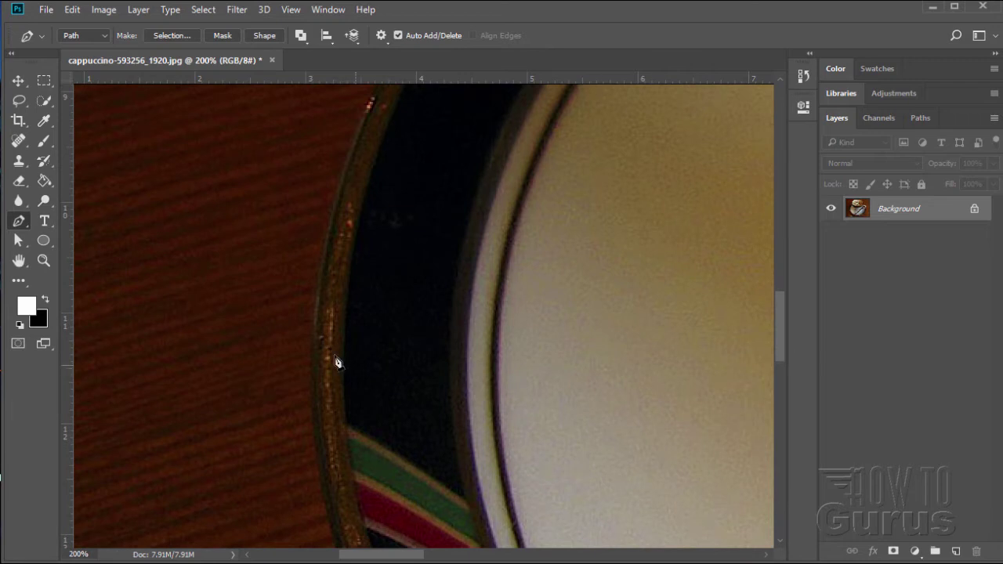
pyautogui.moveTo(314, 377); pyautogui.dragTo(311, 253)
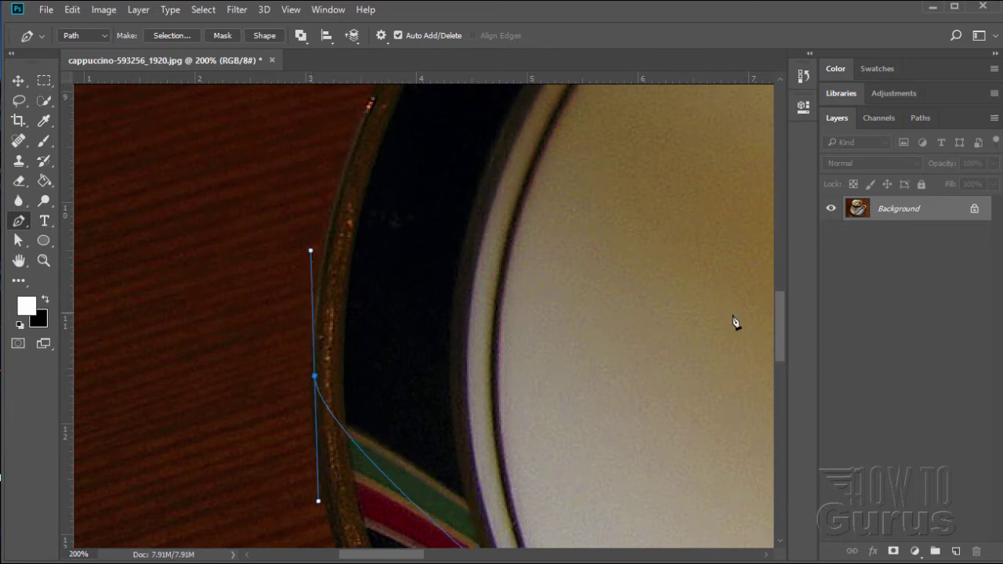
pyautogui.moveTo(782, 341); pyautogui.dragTo(784, 257)
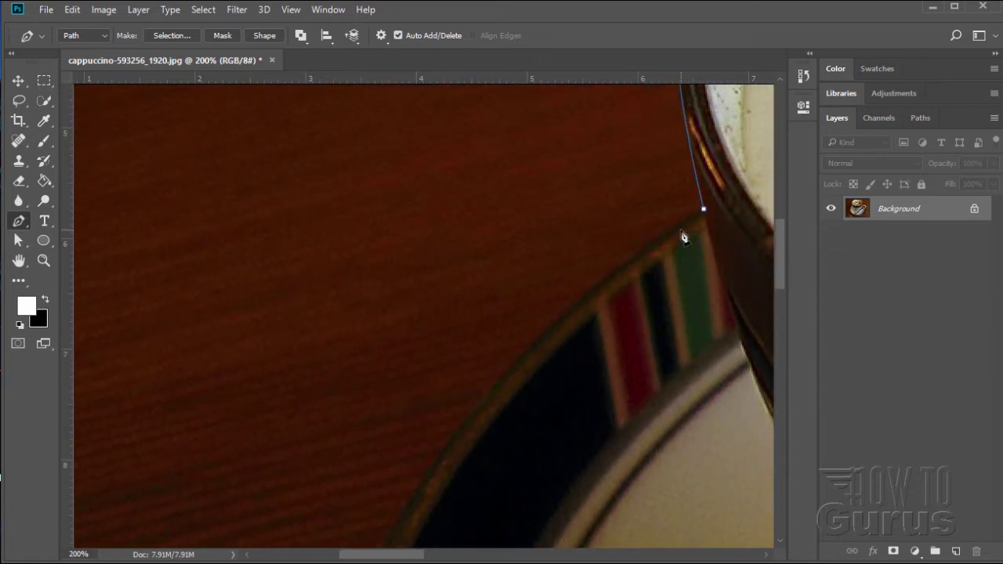
pyautogui.click(704, 212)
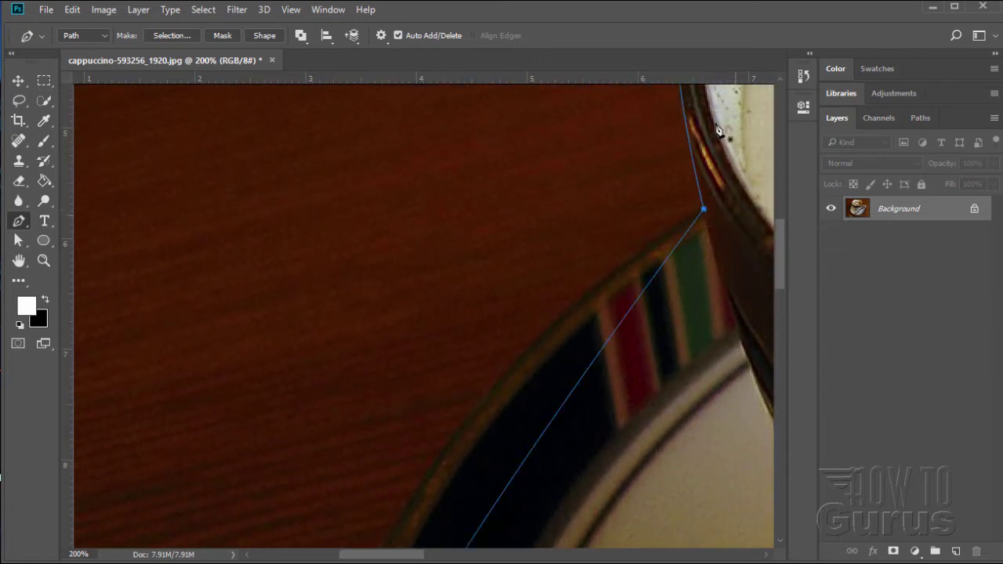
pyautogui.click(44, 260)
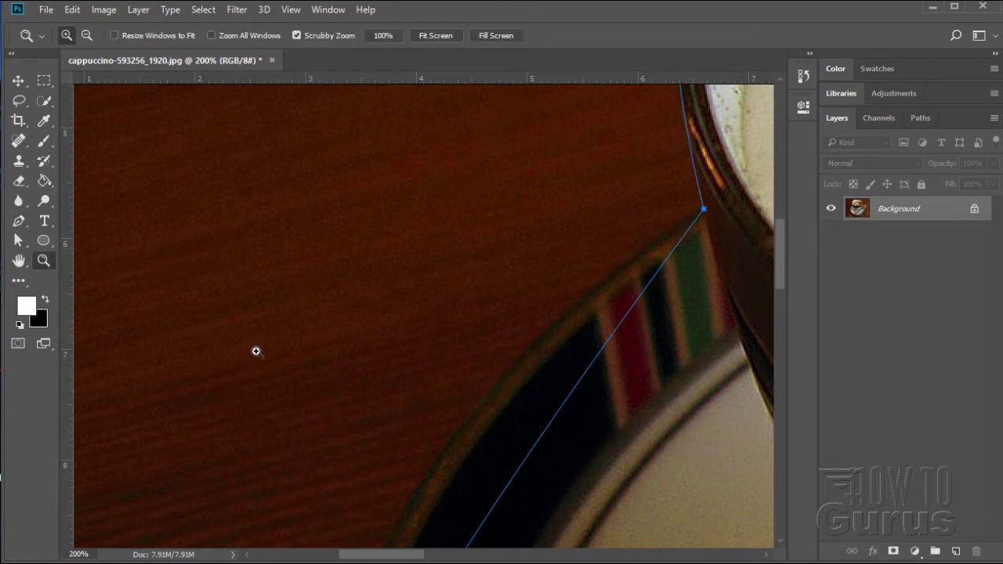
# Zoom out to 100% to see the whole saucer
pyautogui.press('alt')
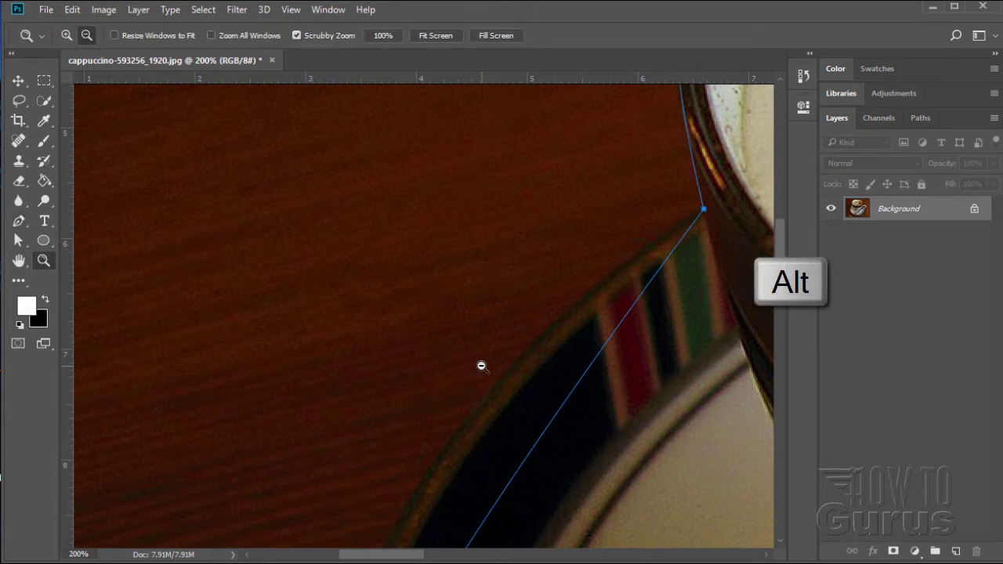
pyautogui.keyDown('alt'); pyautogui.click(482, 365); pyautogui.keyUp('alt')
pyautogui.scroll(-5, 583, 216)
pyautogui.scroll(1, 583, 216)
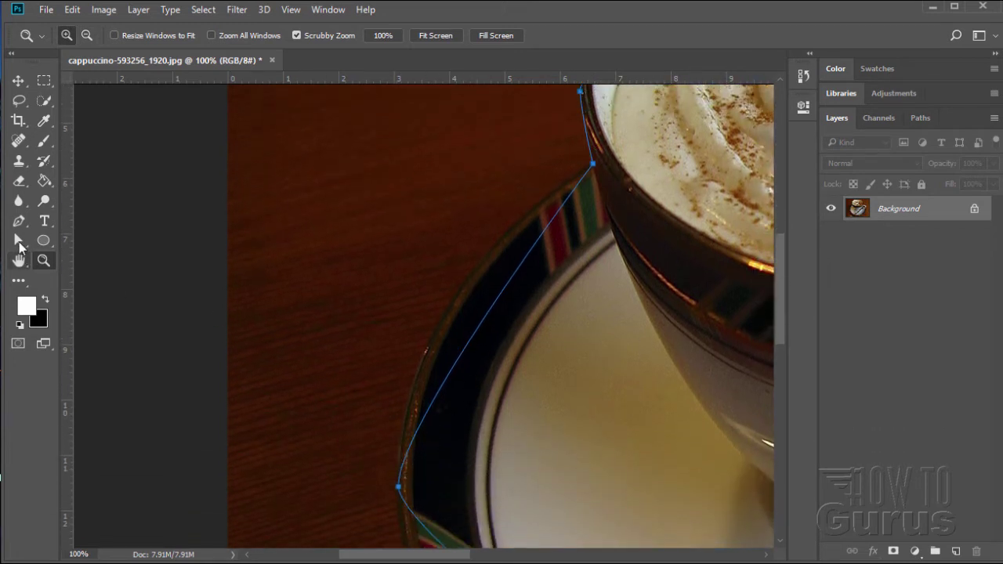
# With Direct Selection, select the bottom anchor and drag its handle to curve the straight segment along the saucer rim
pyautogui.click(19, 242)
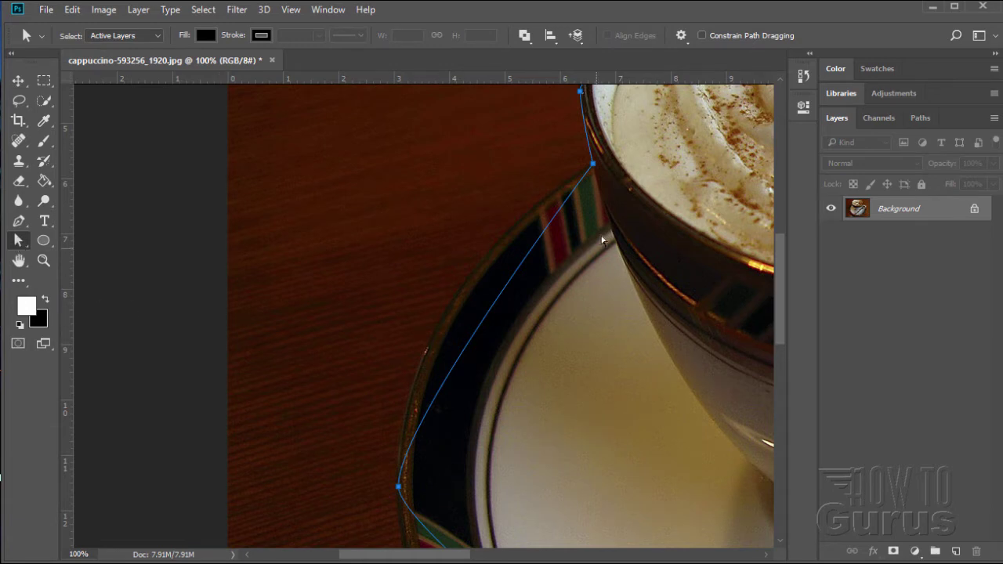
pyautogui.click(584, 183)
pyautogui.click(399, 488)
pyautogui.moveTo(396, 423); pyautogui.dragTo(402, 267)
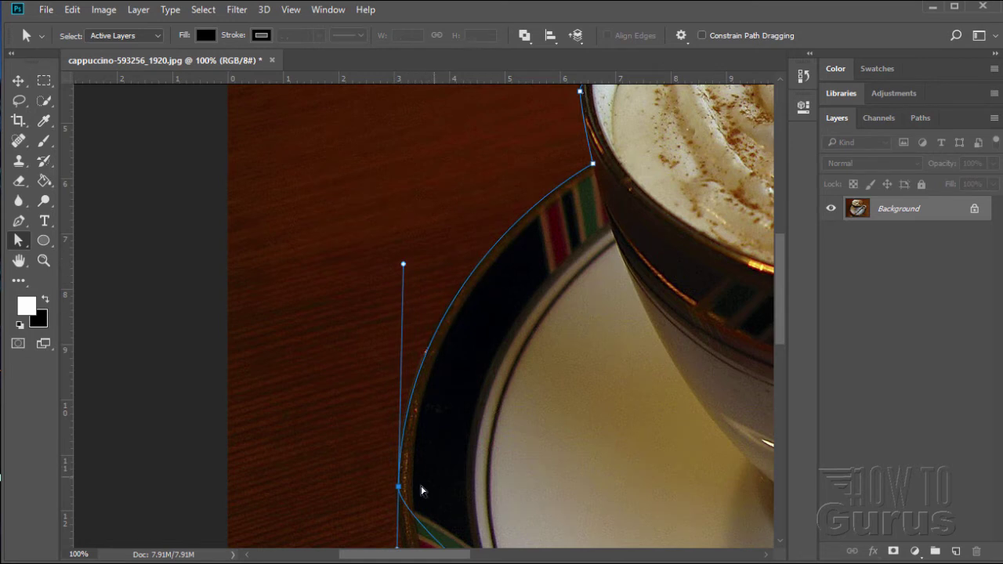
pyautogui.moveTo(398, 489); pyautogui.dragTo(399, 491)
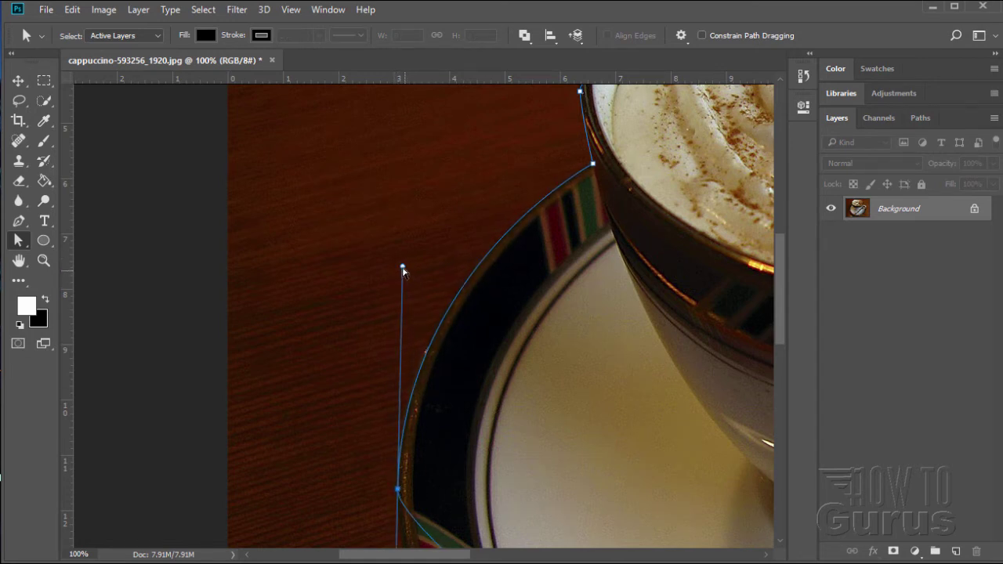
pyautogui.moveTo(403, 268)
pyautogui.mouseDown()
pyautogui.moveTo(400, 195)
pyautogui.moveTo(402, 262)
pyautogui.moveTo(407, 220)
pyautogui.moveTo(345, 247)
pyautogui.moveTo(501, 243)
pyautogui.moveTo(391, 243)
pyautogui.moveTo(393, 261)
pyautogui.moveTo(394, 233)
pyautogui.moveTo(396, 270)
pyautogui.mouseUp()
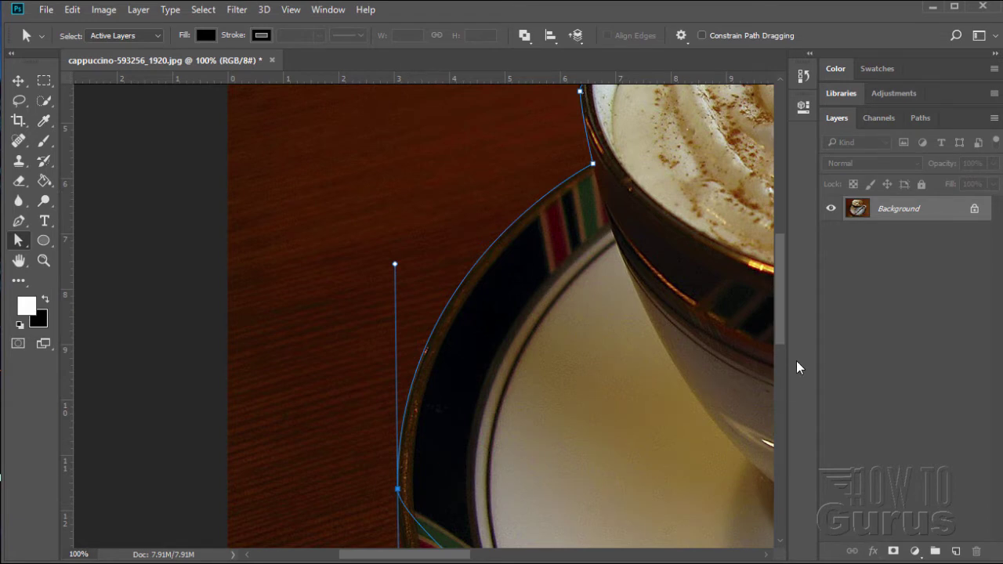
pyautogui.moveTo(783, 319); pyautogui.dragTo(778, 399)
# Drag the left-rim anchors' direction handles until the curve hugs the saucer's lower-left edge
pyautogui.moveTo(450, 555); pyautogui.dragTo(482, 557)
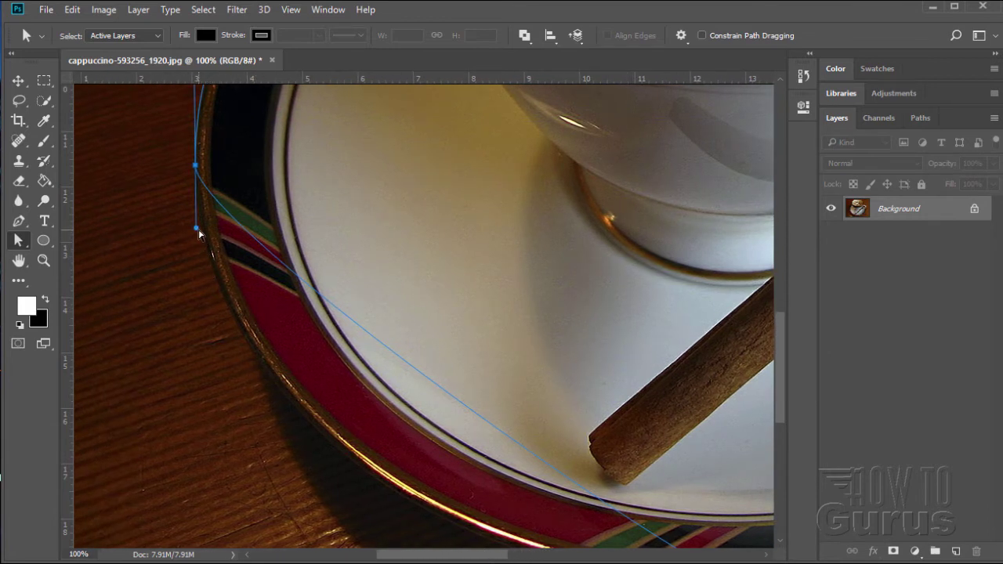
pyautogui.moveTo(197, 230); pyautogui.dragTo(215, 522)
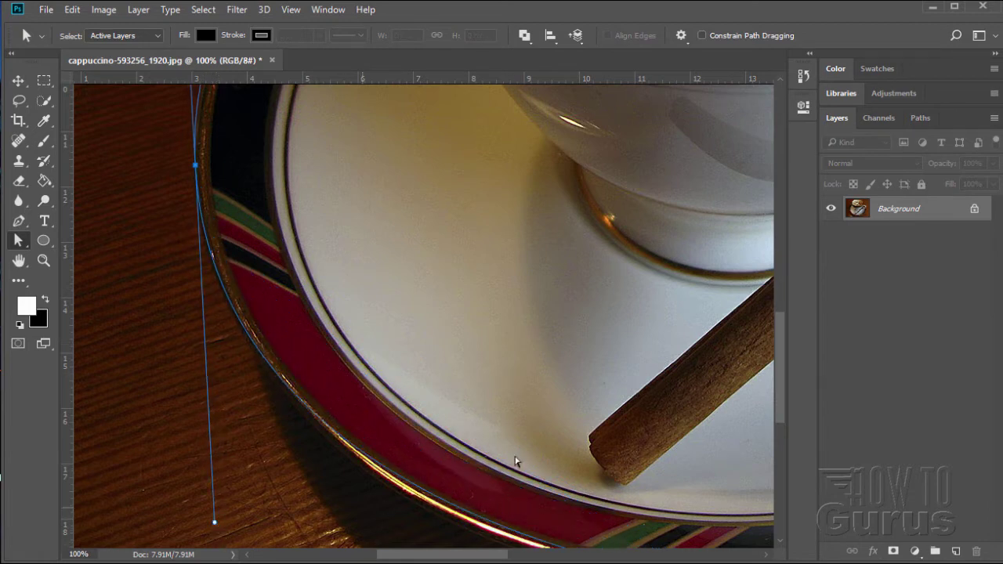
pyautogui.moveTo(782, 370); pyautogui.dragTo(779, 393)
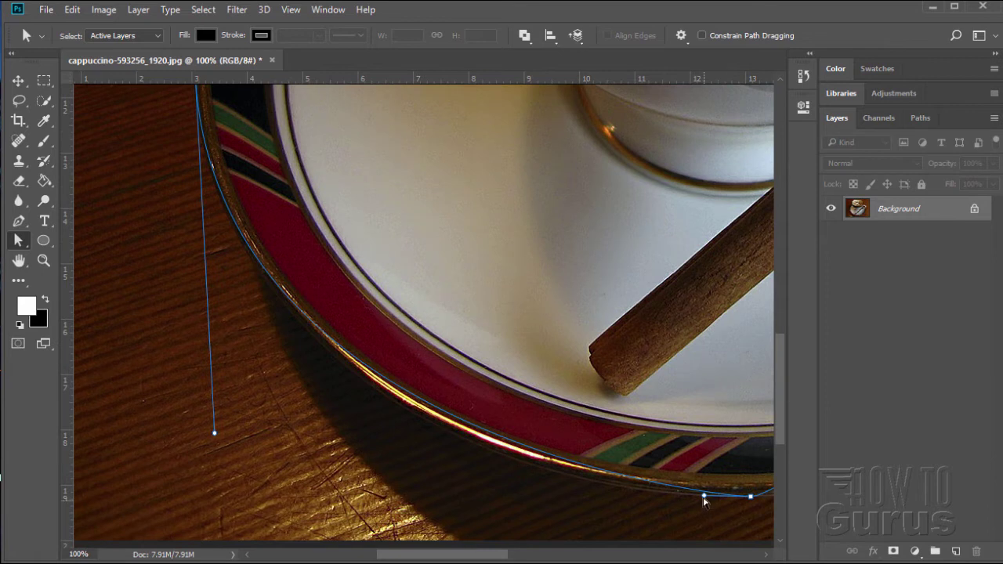
pyautogui.moveTo(671, 498); pyautogui.dragTo(603, 509)
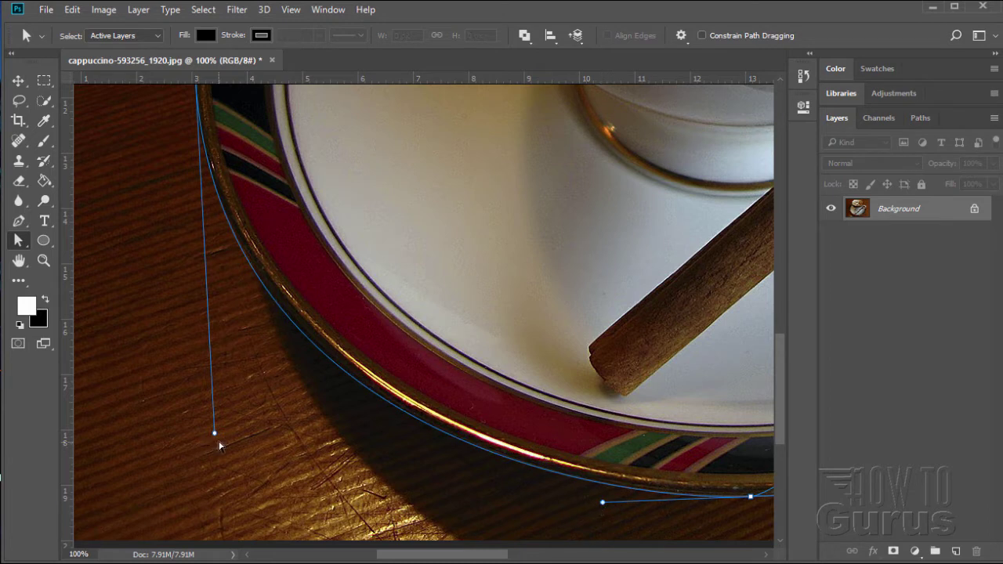
pyautogui.moveTo(217, 438)
pyautogui.mouseDown()
pyautogui.moveTo(216, 418)
pyautogui.moveTo(221, 427)
pyautogui.mouseUp()
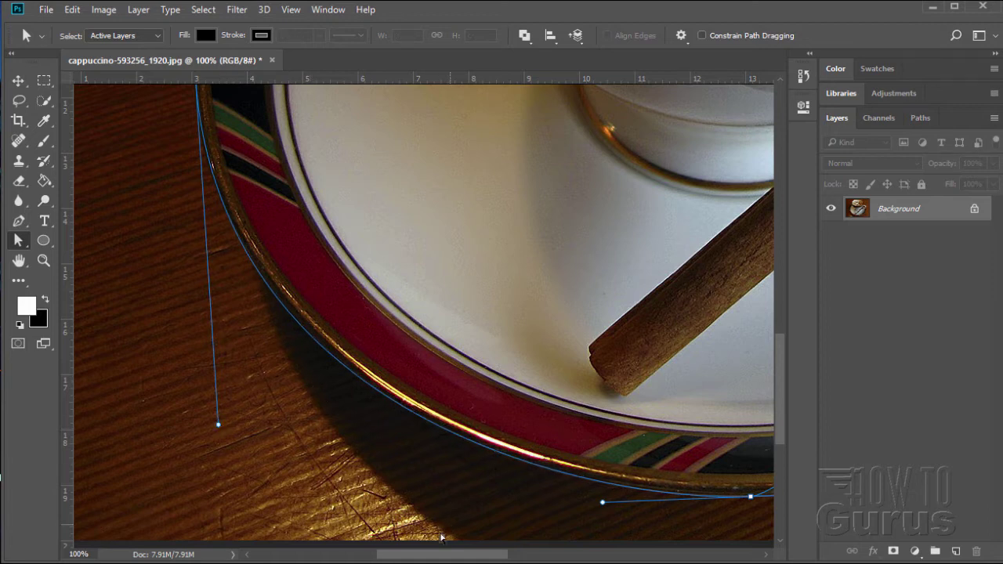
pyautogui.moveTo(444, 555); pyautogui.dragTo(439, 554)
pyautogui.moveTo(781, 394); pyautogui.dragTo(782, 323)
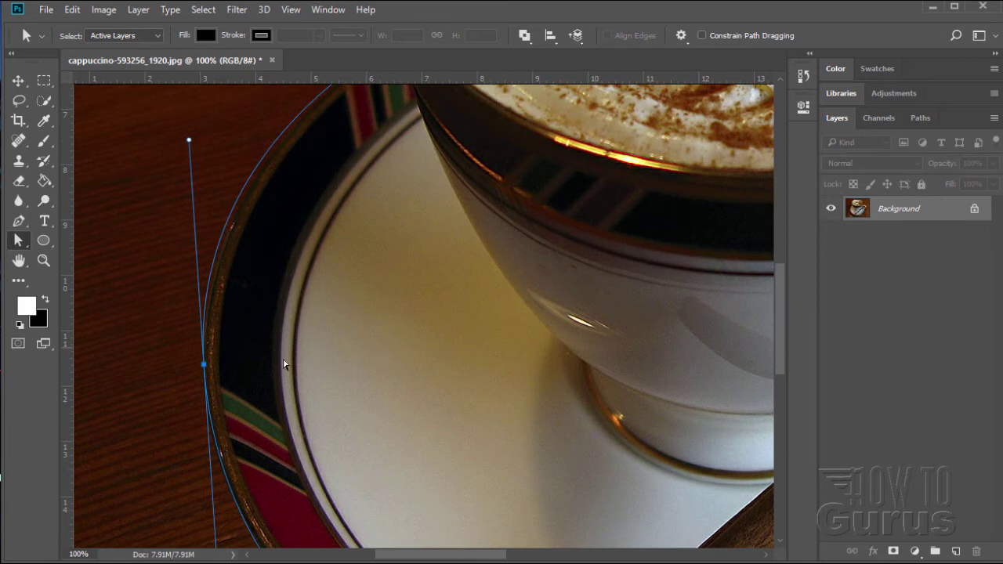
pyautogui.scroll(3, 616, 337)
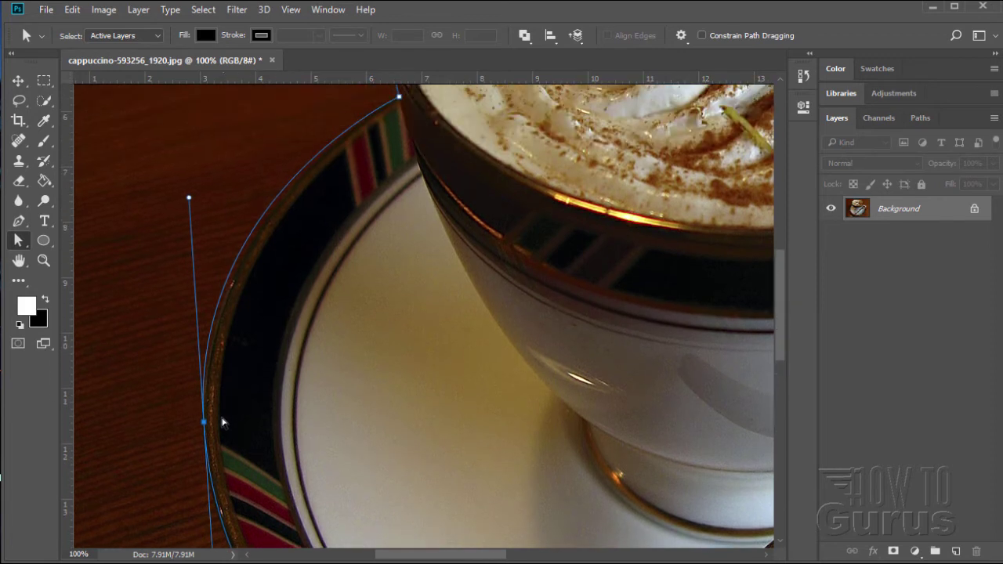
pyautogui.moveTo(191, 200); pyautogui.dragTo(193, 214)
pyautogui.moveTo(193, 215); pyautogui.dragTo(194, 216)
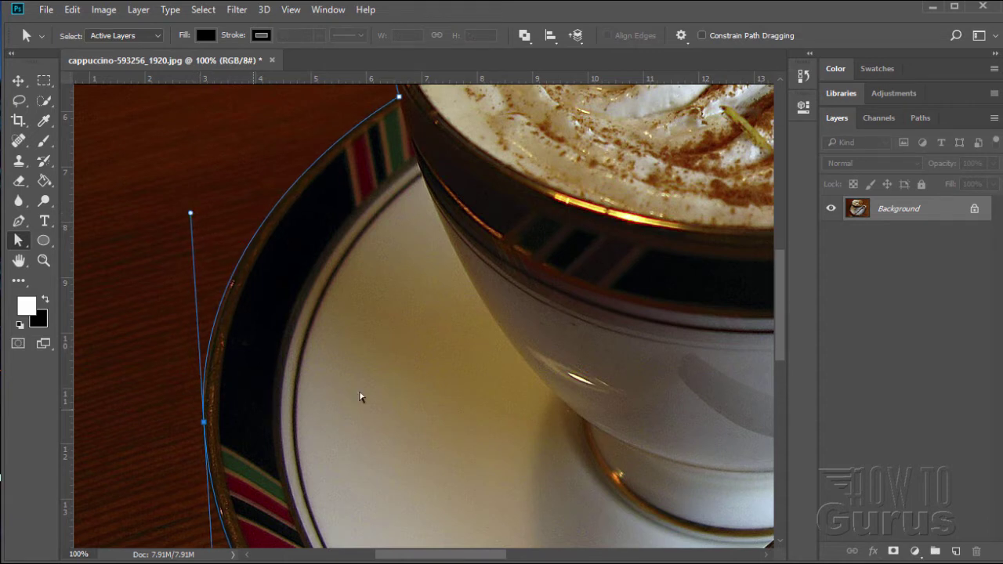
pyautogui.moveTo(780, 338); pyautogui.dragTo(798, 418)
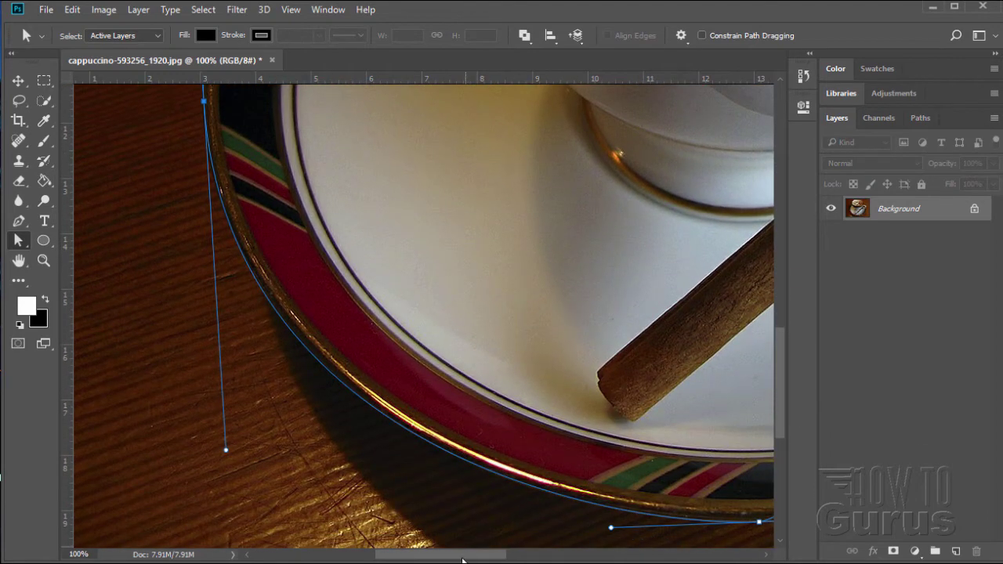
# Move the right and bottom rim anchors and their handles onto the saucer's outer edge
pyautogui.moveTo(472, 558); pyautogui.dragTo(575, 537)
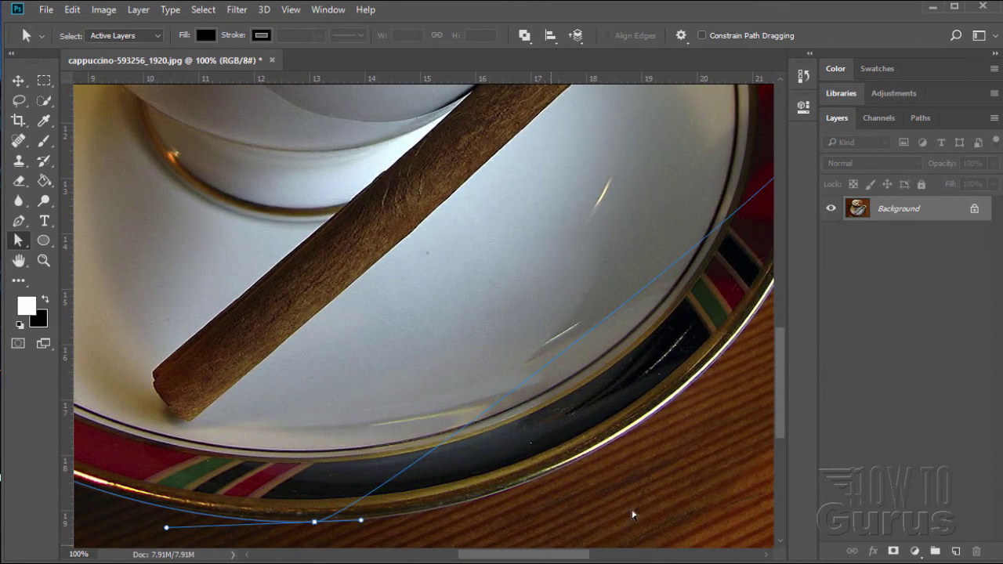
pyautogui.moveTo(780, 412); pyautogui.dragTo(780, 416)
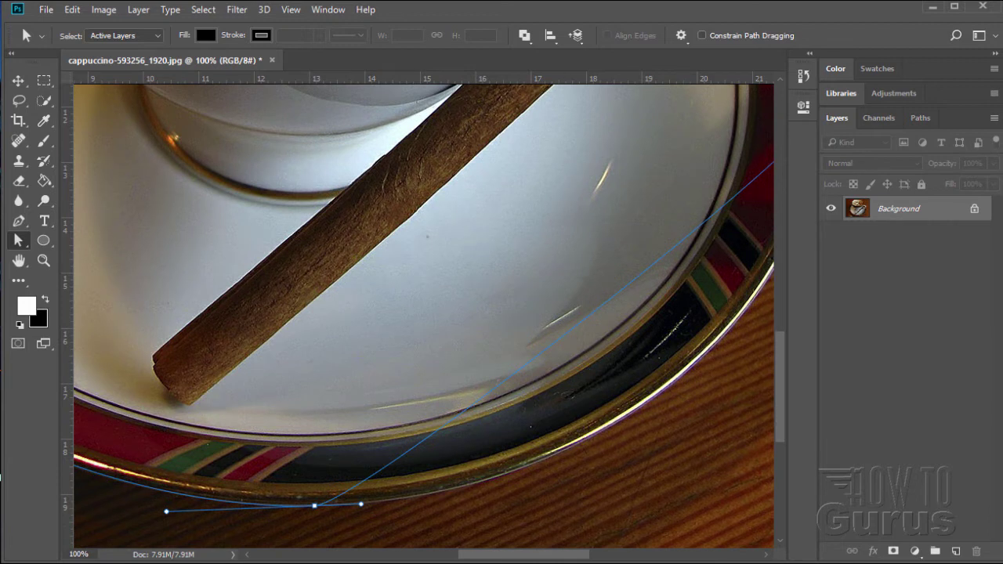
pyautogui.moveTo(527, 558); pyautogui.dragTo(550, 558)
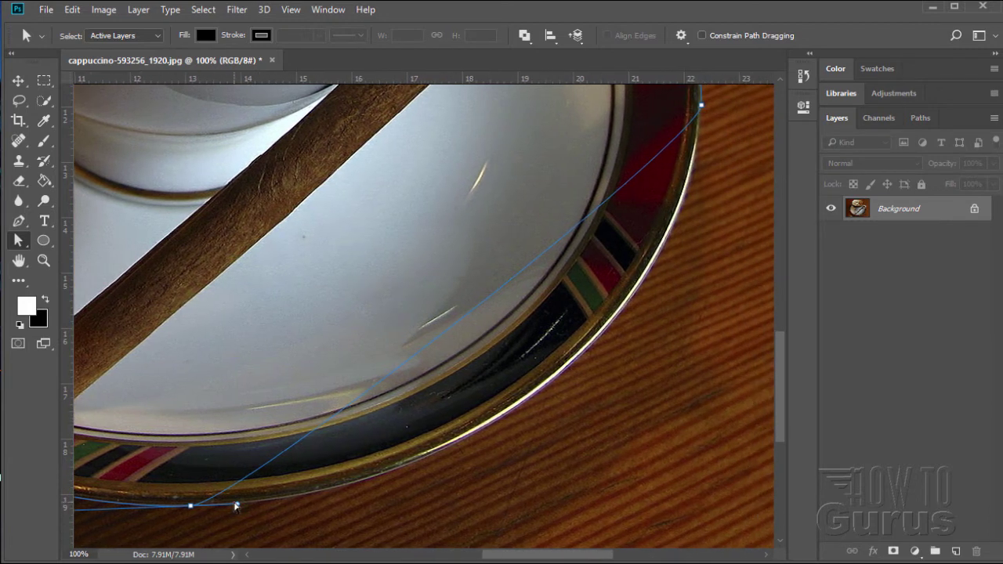
pyautogui.moveTo(238, 508); pyautogui.dragTo(628, 496)
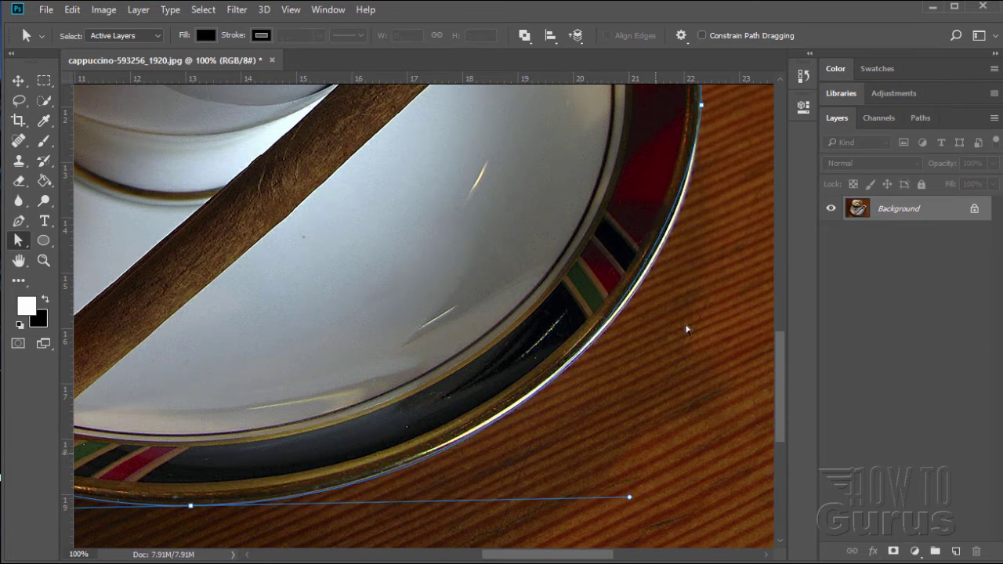
pyautogui.moveTo(778, 389); pyautogui.dragTo(778, 369)
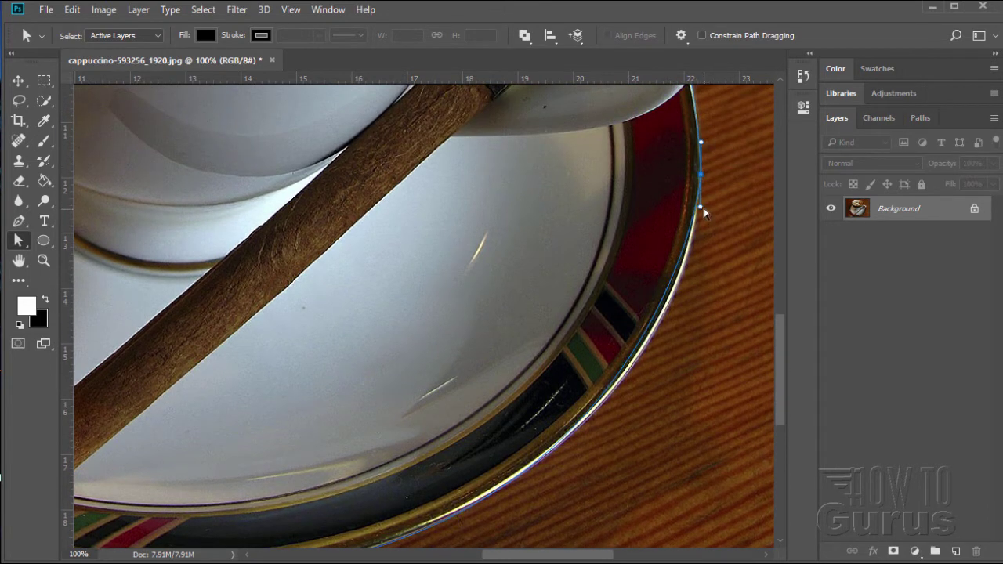
pyautogui.moveTo(701, 209); pyautogui.dragTo(704, 253)
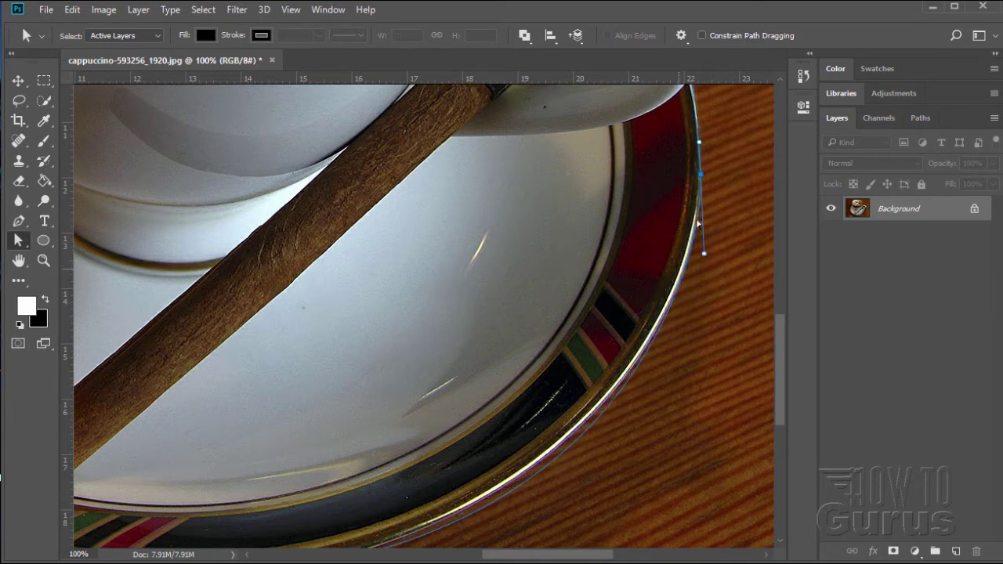
pyautogui.moveTo(779, 337); pyautogui.dragTo(784, 356)
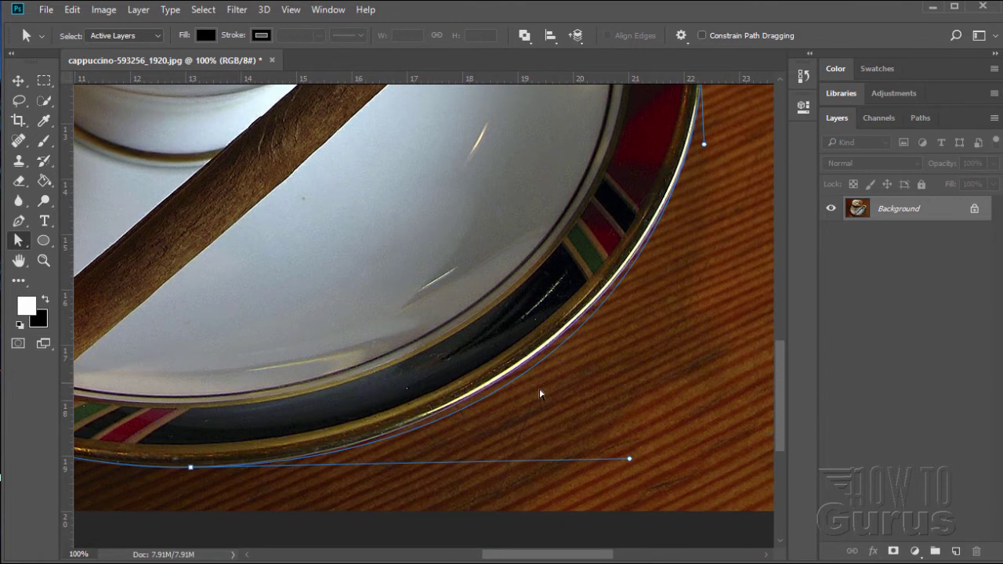
pyautogui.moveTo(632, 461); pyautogui.dragTo(599, 459)
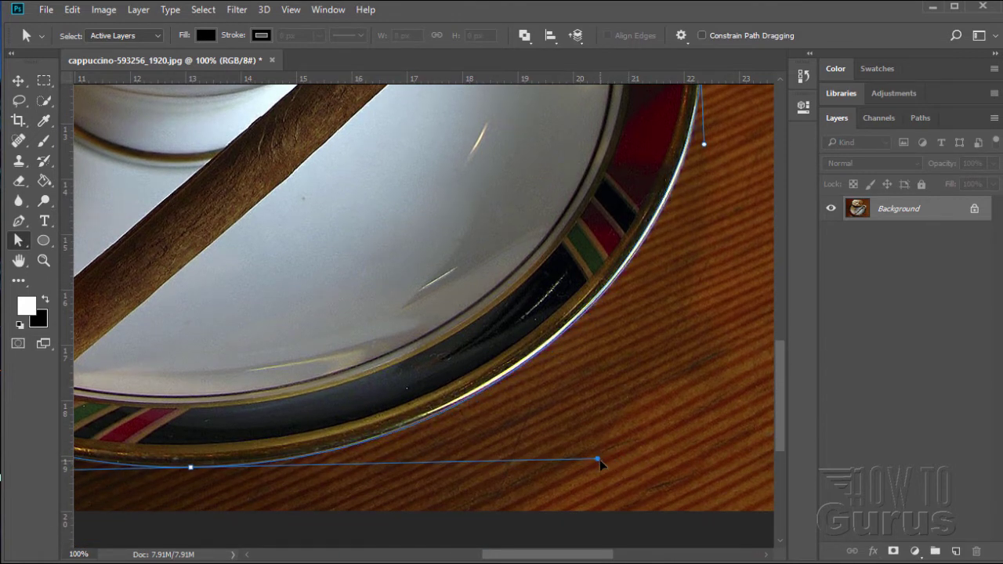
pyautogui.moveTo(704, 145); pyautogui.dragTo(702, 167)
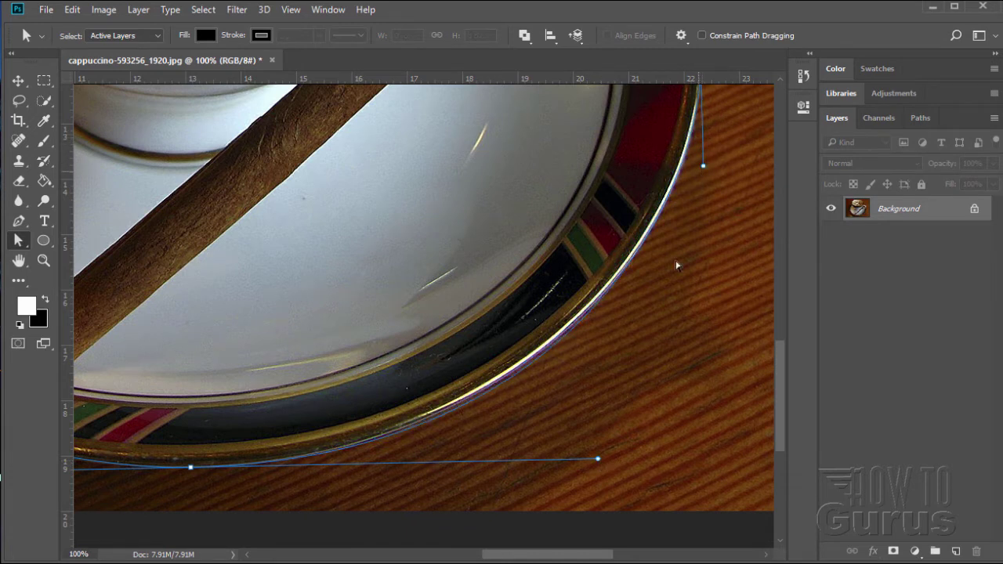
pyautogui.moveTo(603, 460); pyautogui.dragTo(591, 461)
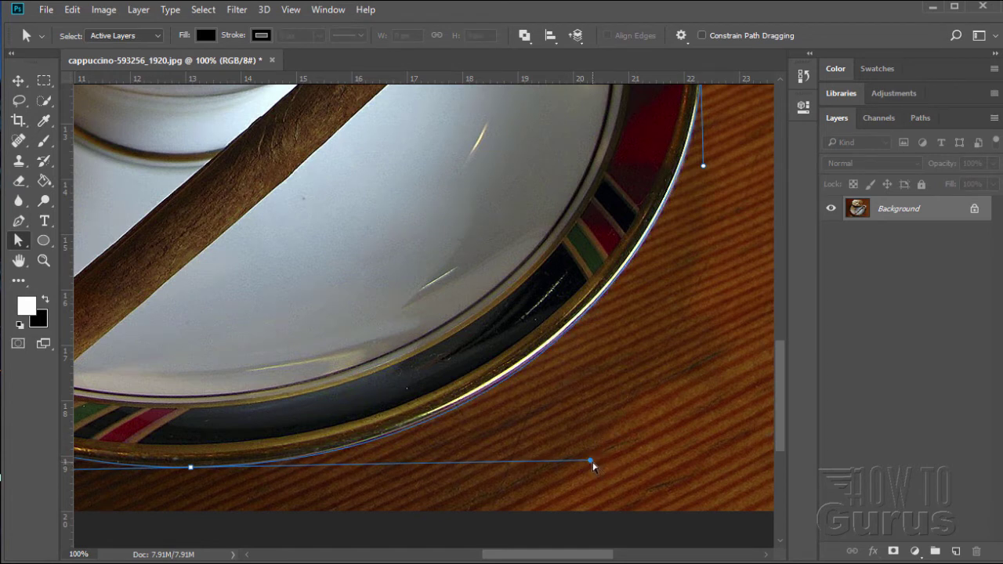
pyautogui.moveTo(590, 462); pyautogui.dragTo(583, 462)
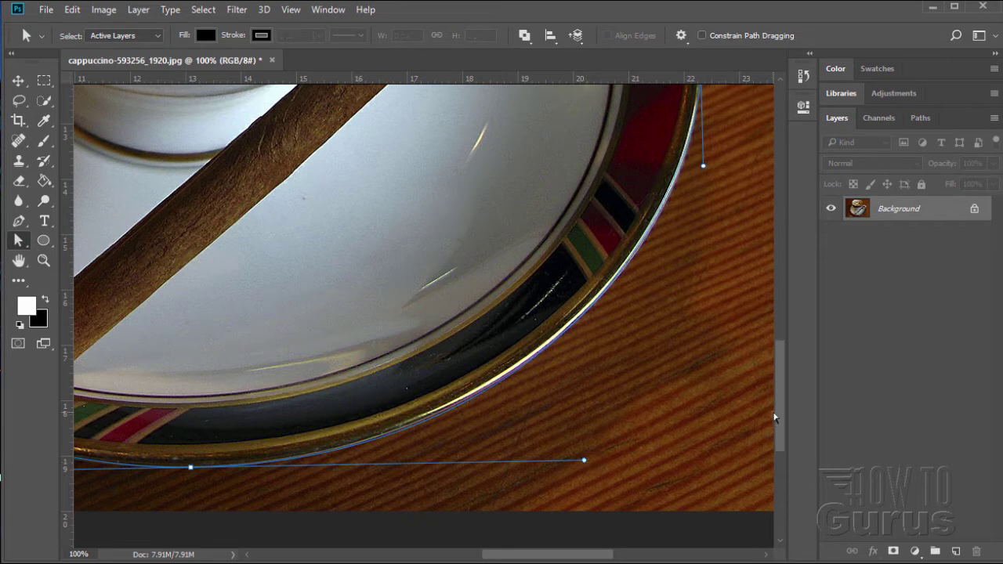
pyautogui.moveTo(777, 392); pyautogui.dragTo(774, 392)
# Select the rim segment and refine its right-side and bottom curves against the saucer rim
pyautogui.scroll(3, 684, 398)
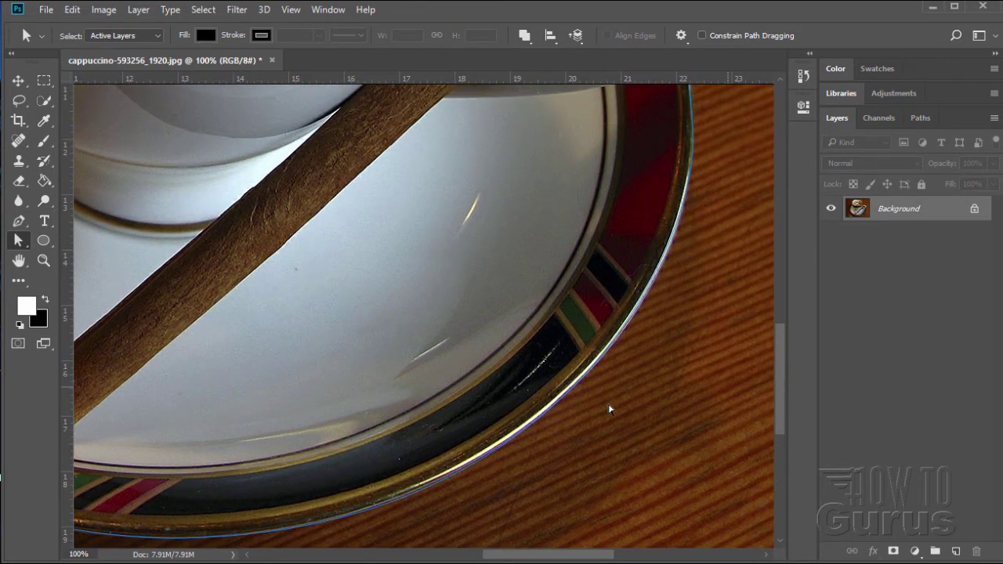
pyautogui.click(458, 471)
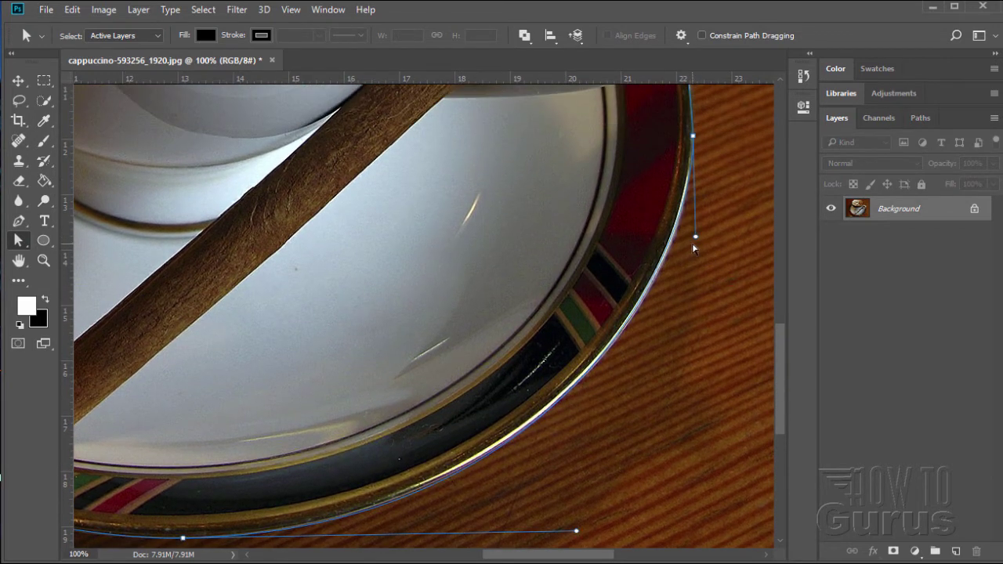
pyautogui.moveTo(695, 236); pyautogui.dragTo(695, 252)
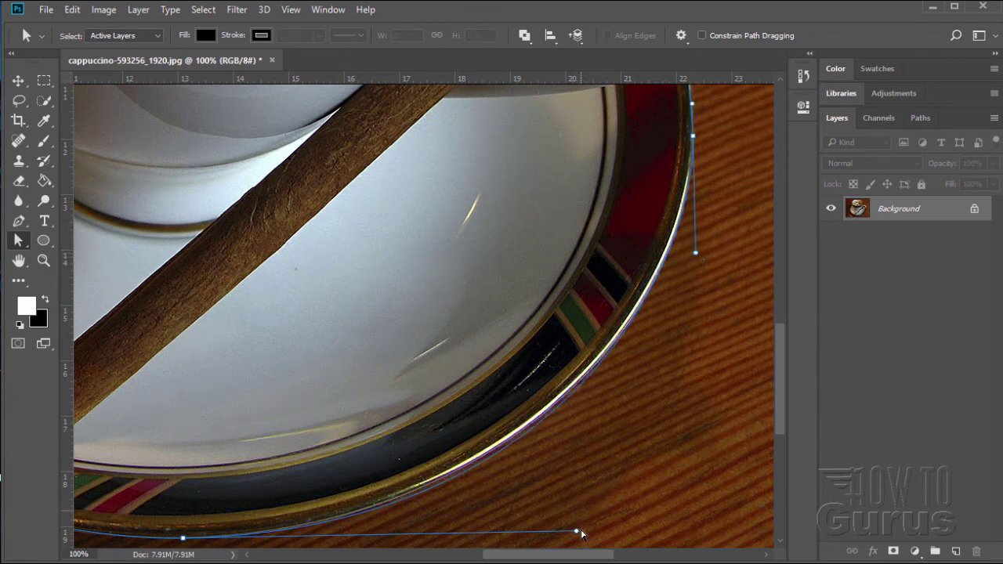
pyautogui.moveTo(580, 536); pyautogui.dragTo(559, 528)
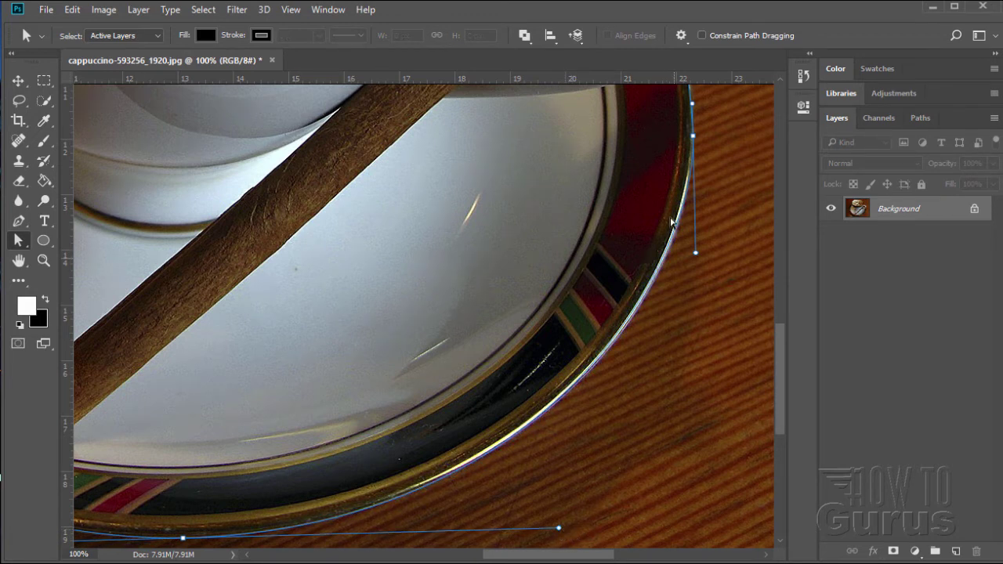
pyautogui.moveTo(695, 258); pyautogui.dragTo(693, 274)
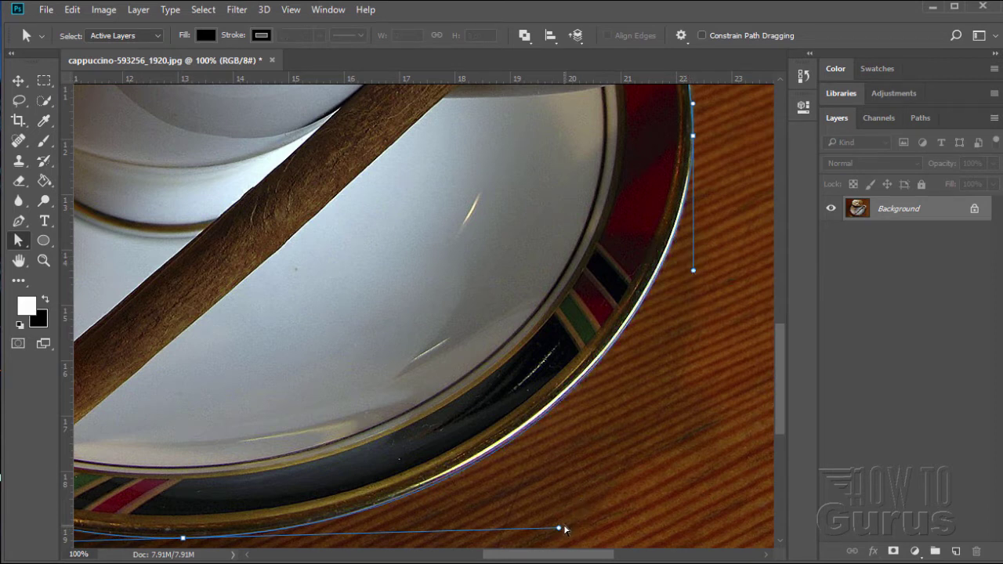
pyautogui.moveTo(559, 533); pyautogui.dragTo(550, 531)
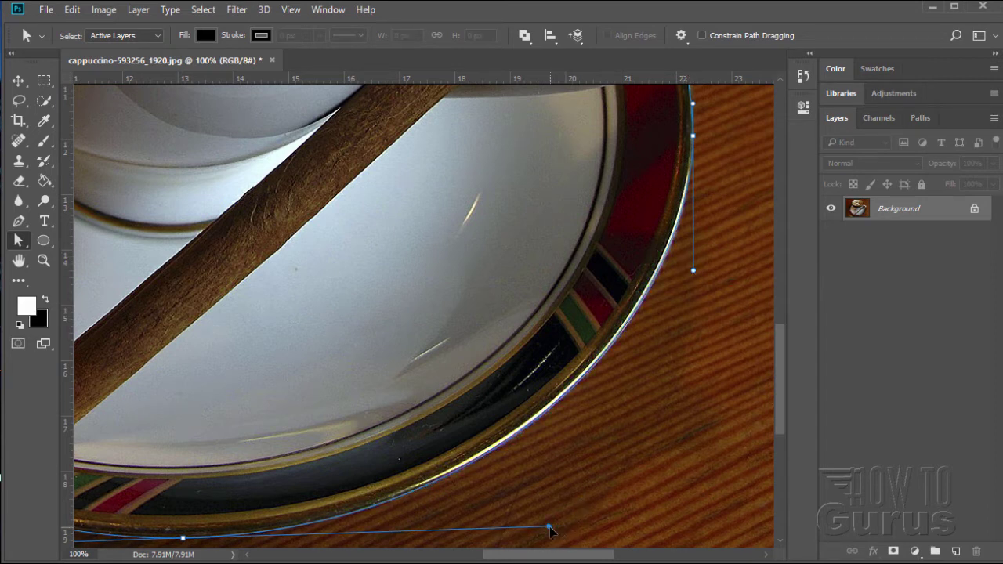
pyautogui.moveTo(778, 414); pyautogui.dragTo(778, 352)
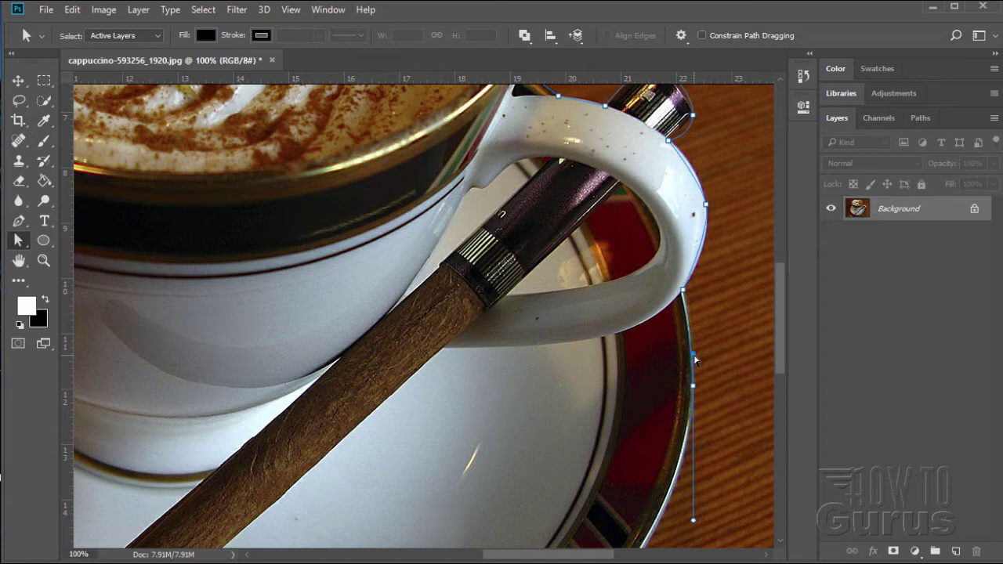
# Reshape the path's anchors and curves to fit the cup handle's outer edge
pyautogui.click(712, 205)
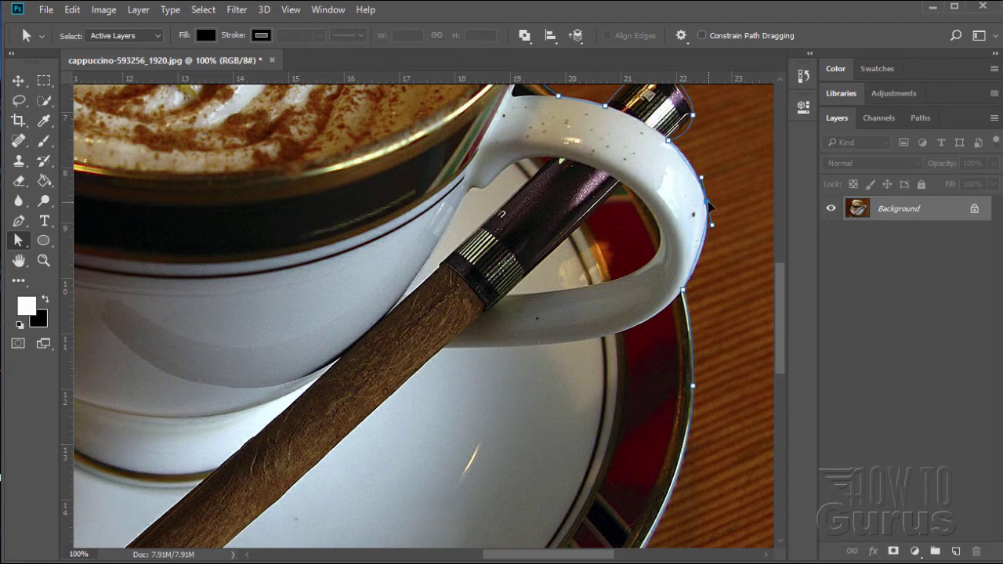
pyautogui.moveTo(713, 232); pyautogui.dragTo(715, 240)
pyautogui.moveTo(703, 180); pyautogui.dragTo(697, 162)
pyautogui.moveTo(784, 304); pyautogui.dragTo(784, 274)
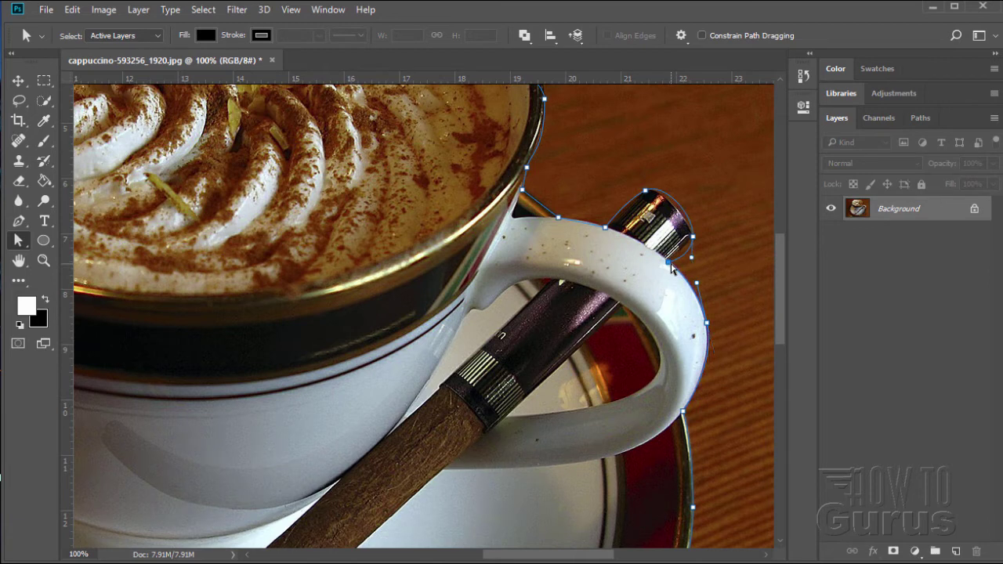
# Reposition the anchors around the metal cigar tip so the path follows its edge
pyautogui.moveTo(692, 262)
pyautogui.mouseDown()
pyautogui.moveTo(683, 250)
pyautogui.moveTo(701, 259)
pyautogui.mouseUp()
pyautogui.click(672, 258)
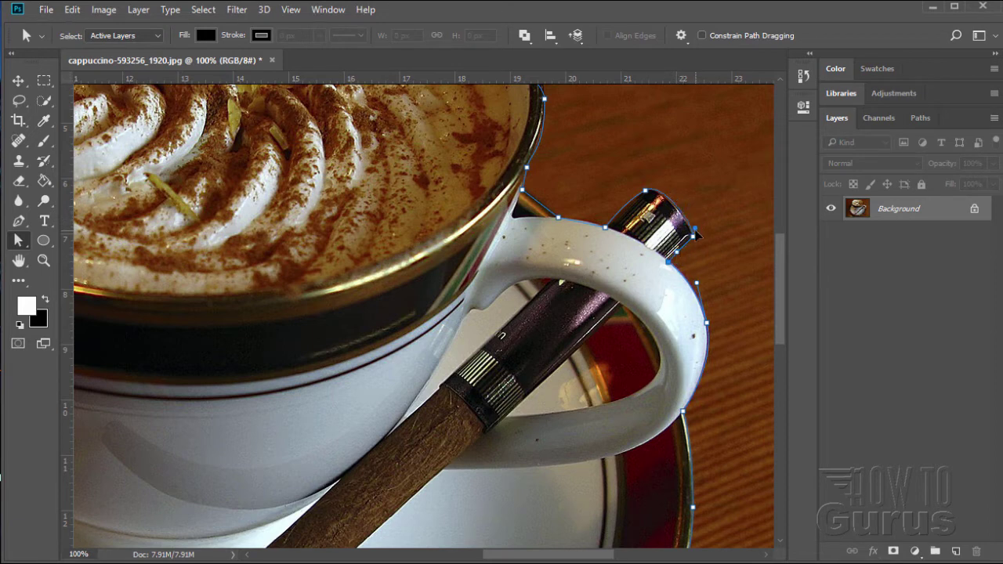
pyautogui.click(646, 191)
pyautogui.moveTo(647, 193); pyautogui.dragTo(644, 192)
pyautogui.moveTo(626, 207); pyautogui.dragTo(630, 210)
pyautogui.moveTo(665, 187); pyautogui.dragTo(671, 192)
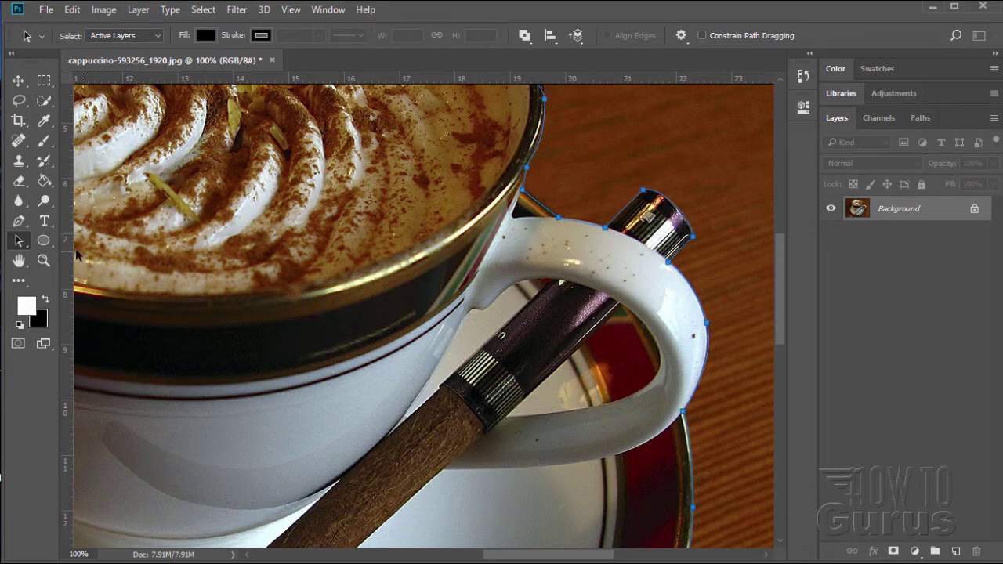
# Convert the anchor on the handle's top edge into a curve point and bend its segment along the handle
pyautogui.click(20, 223)
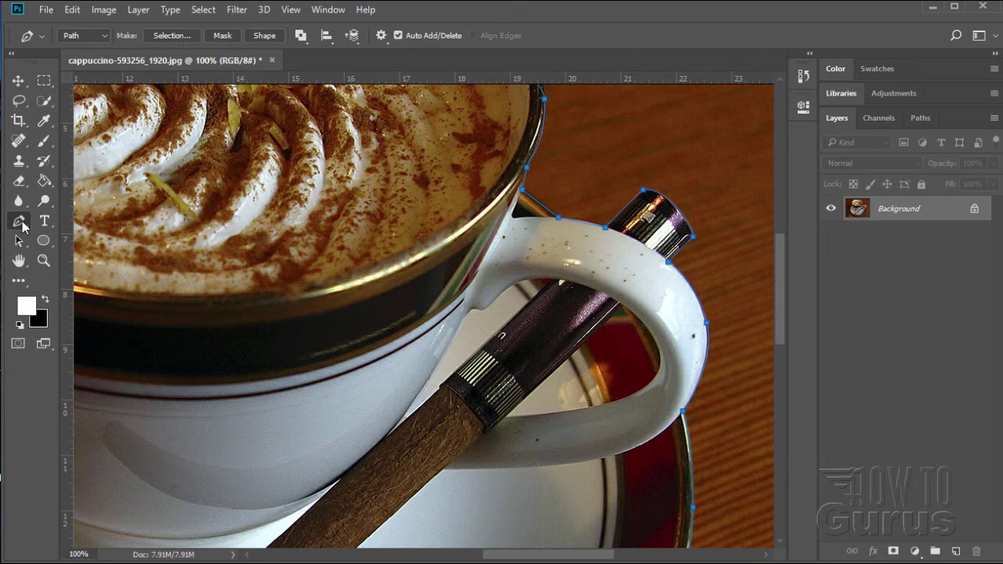
pyautogui.press('alt')
pyautogui.keyDown('alt'); pyautogui.click(605, 229); pyautogui.keyUp('alt')
pyautogui.press('alt')
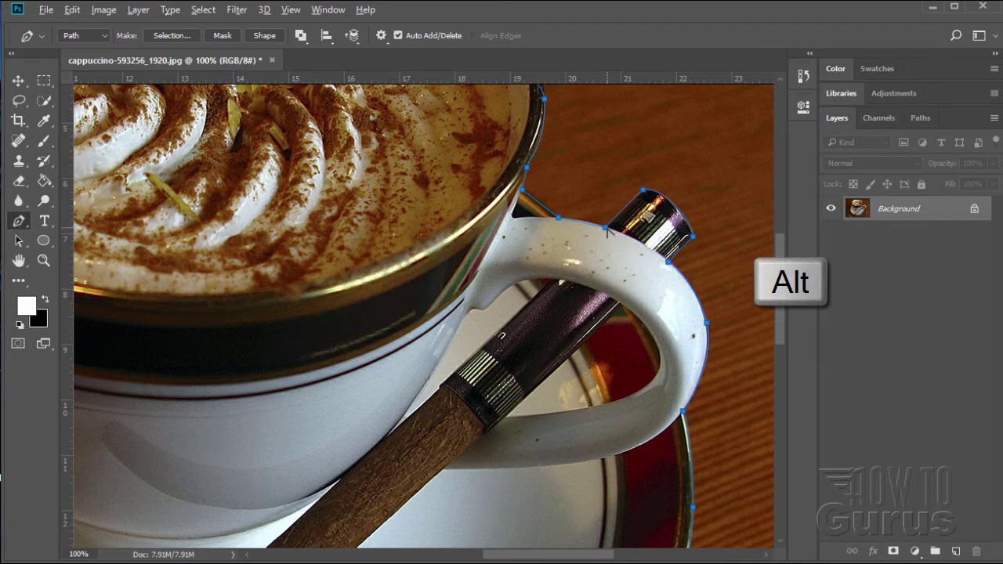
pyautogui.moveTo(605, 228); pyautogui.dragTo(619, 190)
pyautogui.press('alt')
pyautogui.moveTo(558, 221); pyautogui.dragTo(570, 244)
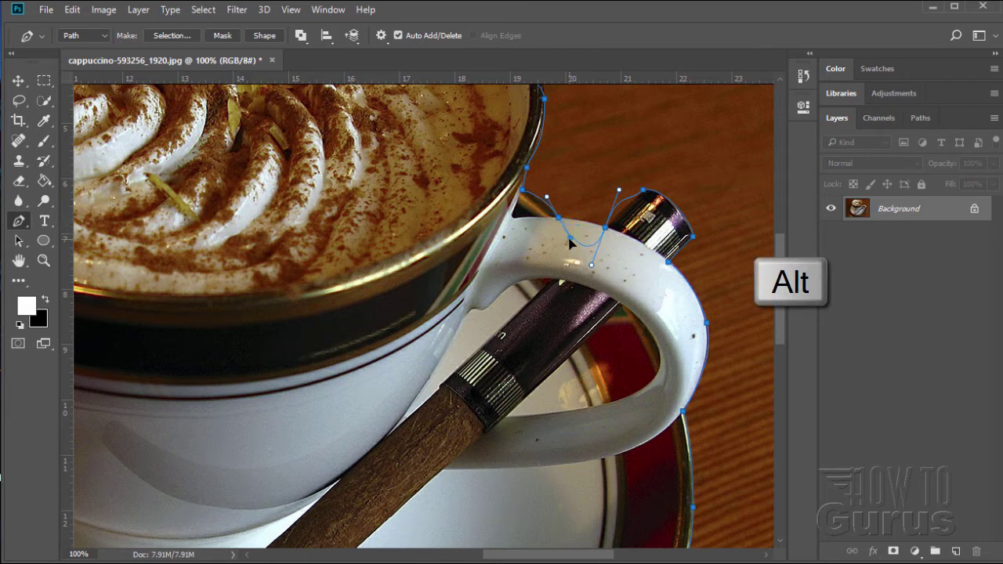
# With the Direct Selection tool, adjust the direction handles to flatten the curve along the handle's top
pyautogui.click(19, 243)
pyautogui.rightClick(18, 246)
pyautogui.click(69, 255)
pyautogui.click(605, 230)
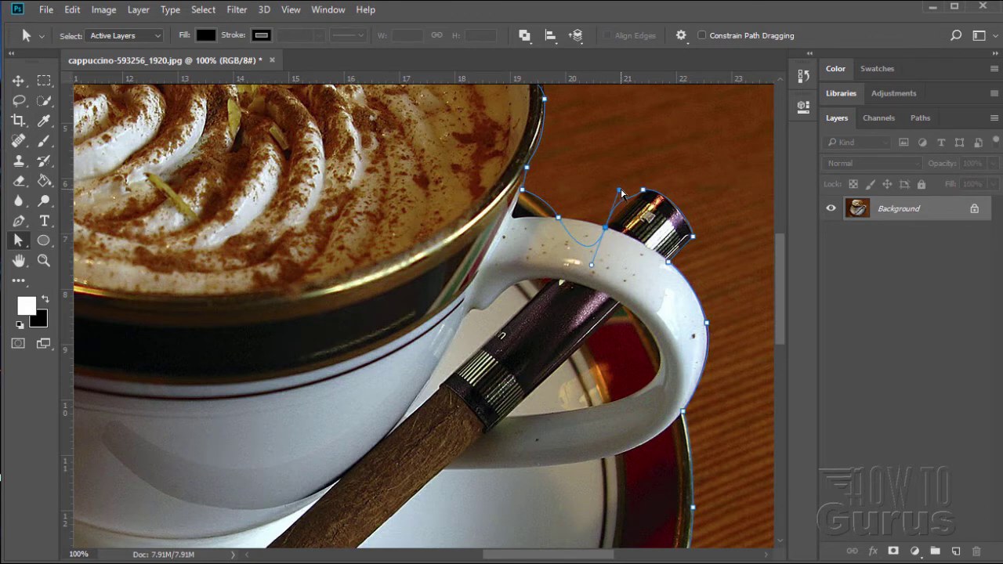
pyautogui.moveTo(620, 192); pyautogui.dragTo(621, 210)
pyautogui.press('alt')
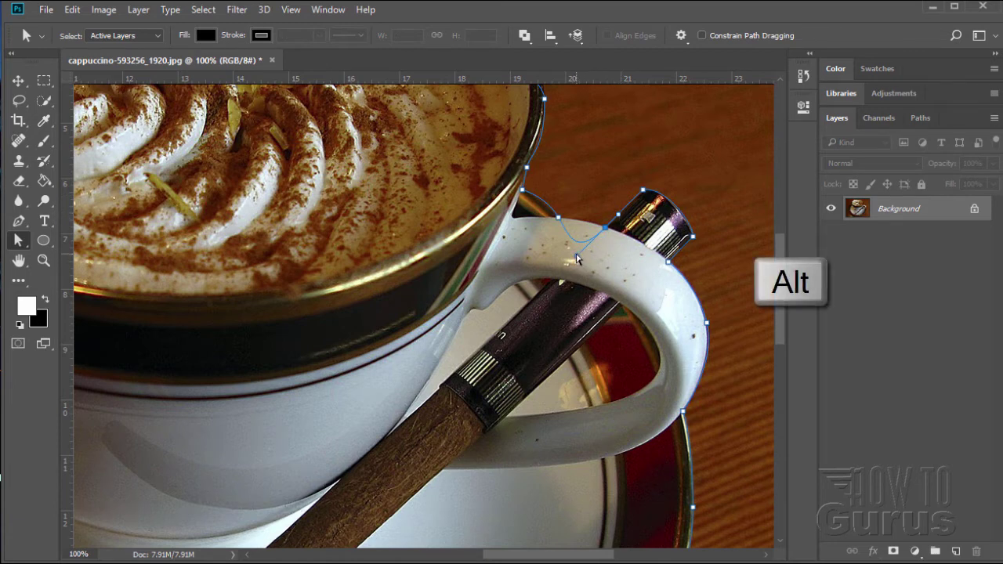
pyautogui.moveTo(576, 259); pyautogui.dragTo(584, 215)
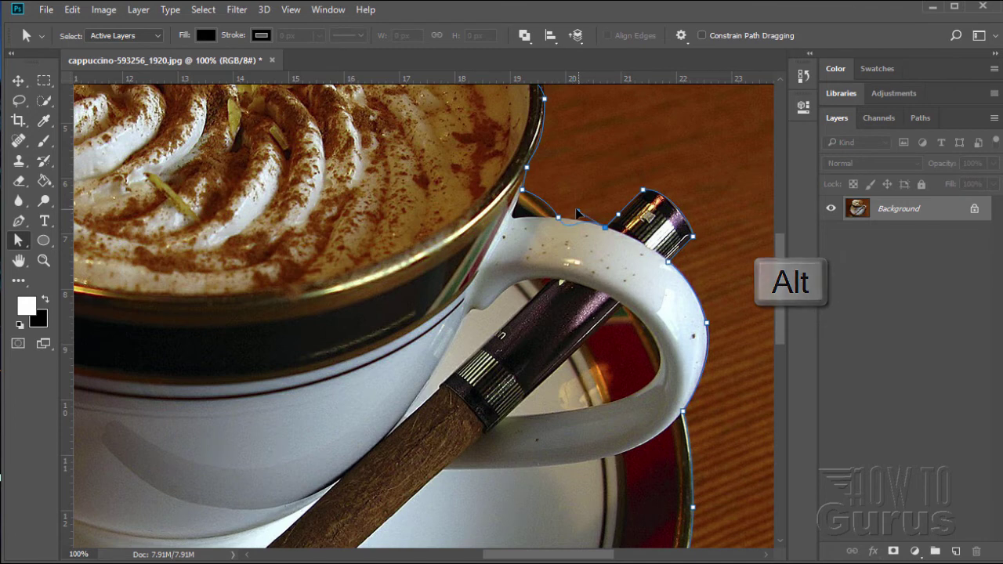
pyautogui.press('alt')
pyautogui.moveTo(581, 234)
pyautogui.mouseDown()
pyautogui.moveTo(586, 226)
pyautogui.moveTo(572, 223)
pyautogui.moveTo(589, 227)
pyautogui.mouseUp()
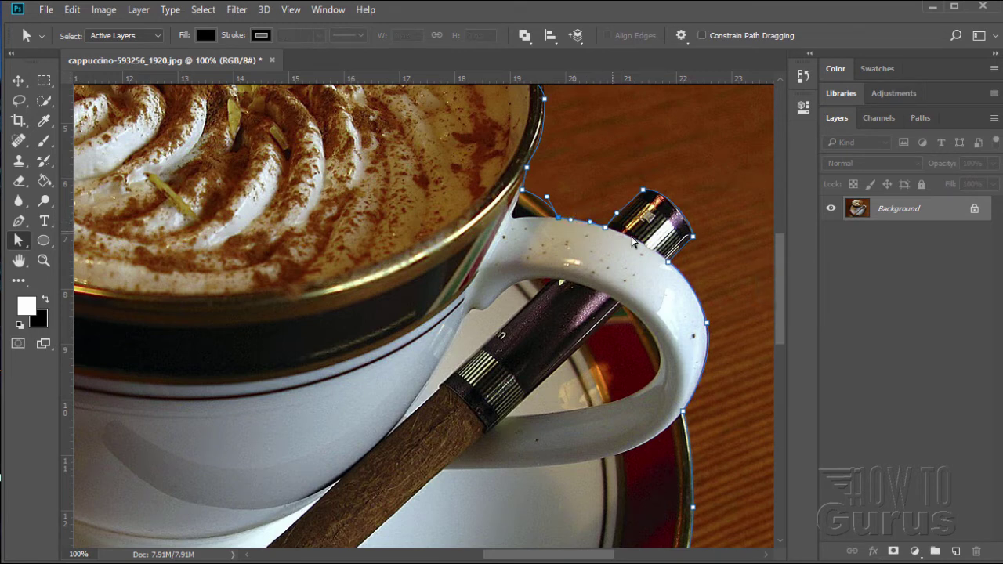
# Delete the extra anchor point on the handle's top edge
pyautogui.click(546, 200)
pyautogui.press('Delete')
pyautogui.moveTo(780, 313); pyautogui.dragTo(779, 270)
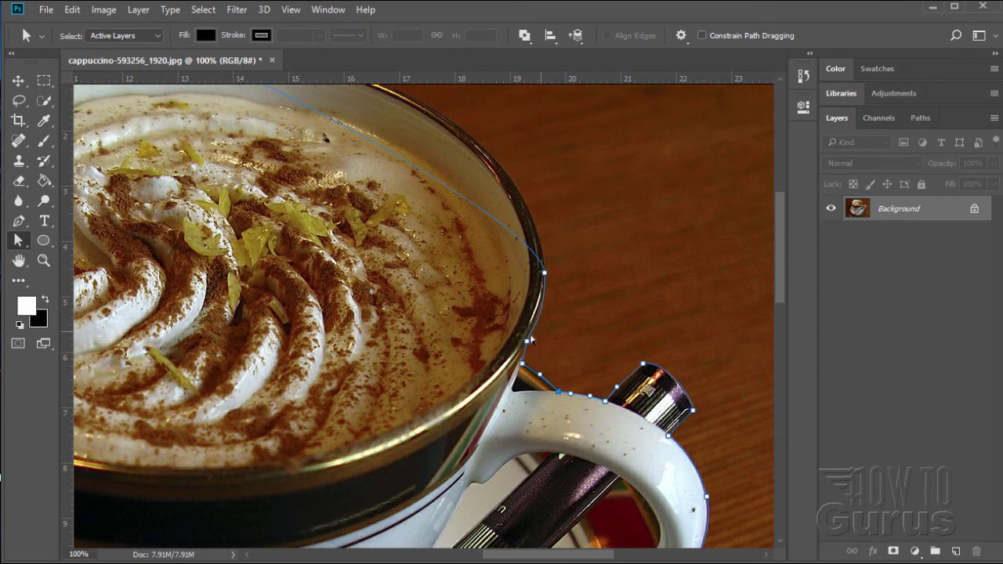
# Drag the rim anchor and its handles so the path bends along the cup rim
pyautogui.click(544, 274)
pyautogui.moveTo(782, 269); pyautogui.dragTo(779, 246)
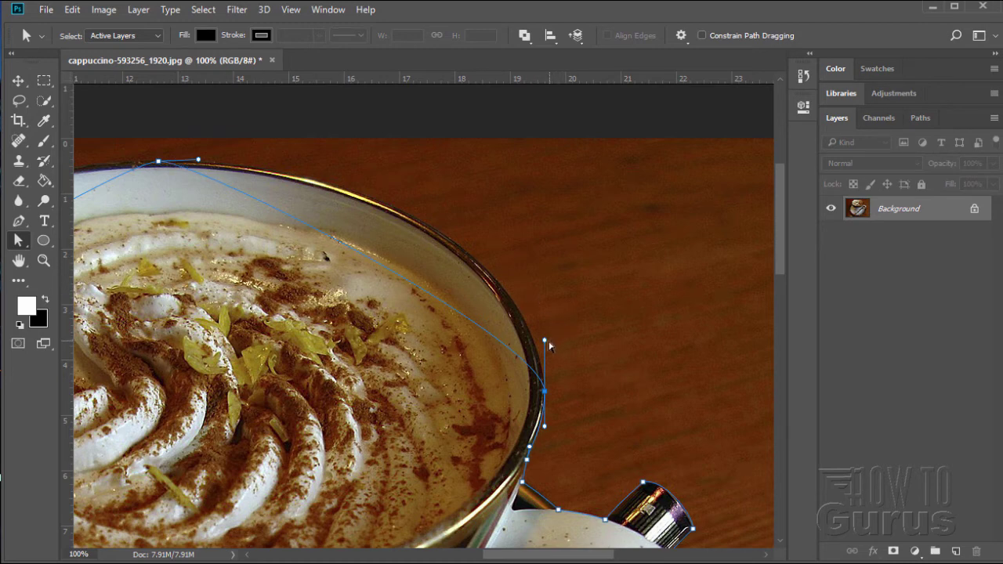
pyautogui.moveTo(547, 343); pyautogui.dragTo(553, 324)
pyautogui.moveTo(549, 267); pyautogui.dragTo(541, 208)
pyautogui.moveTo(200, 161); pyautogui.dragTo(291, 159)
pyautogui.click(548, 220)
pyautogui.click(519, 305)
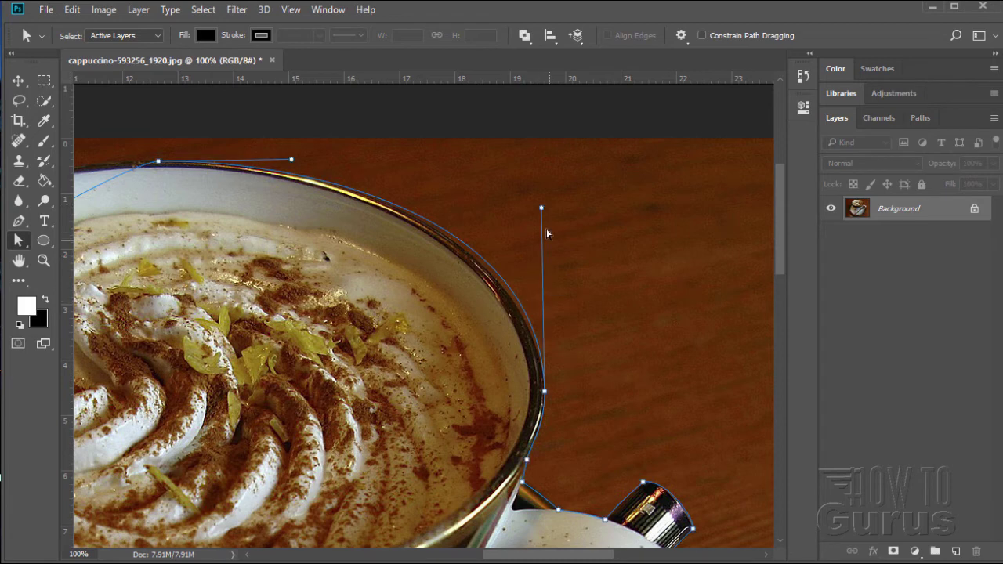
pyautogui.moveTo(540, 219); pyautogui.dragTo(540, 222)
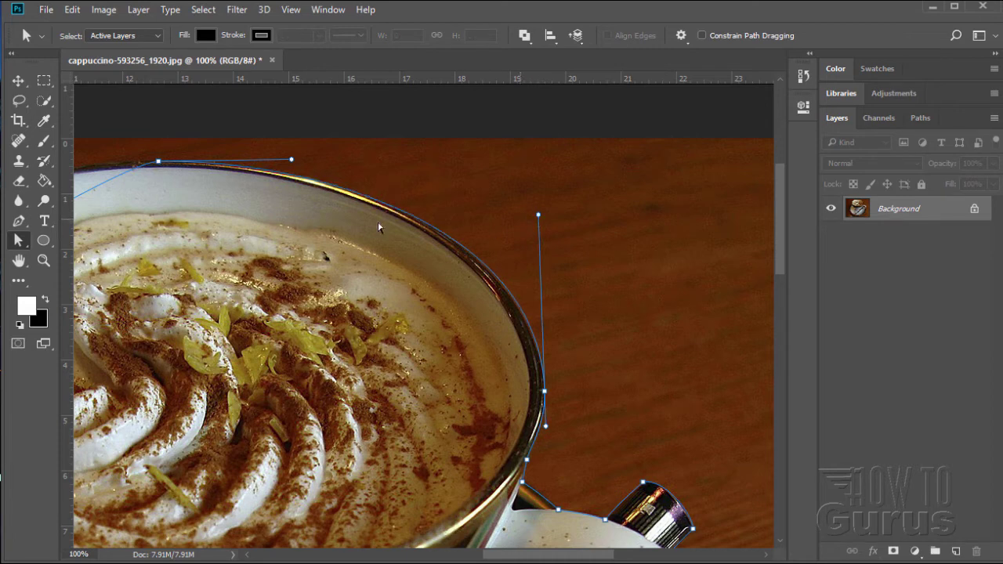
# Fine-tune the top rim anchor's left and right direction handles to hug the rim
pyautogui.moveTo(539, 559); pyautogui.dragTo(484, 556)
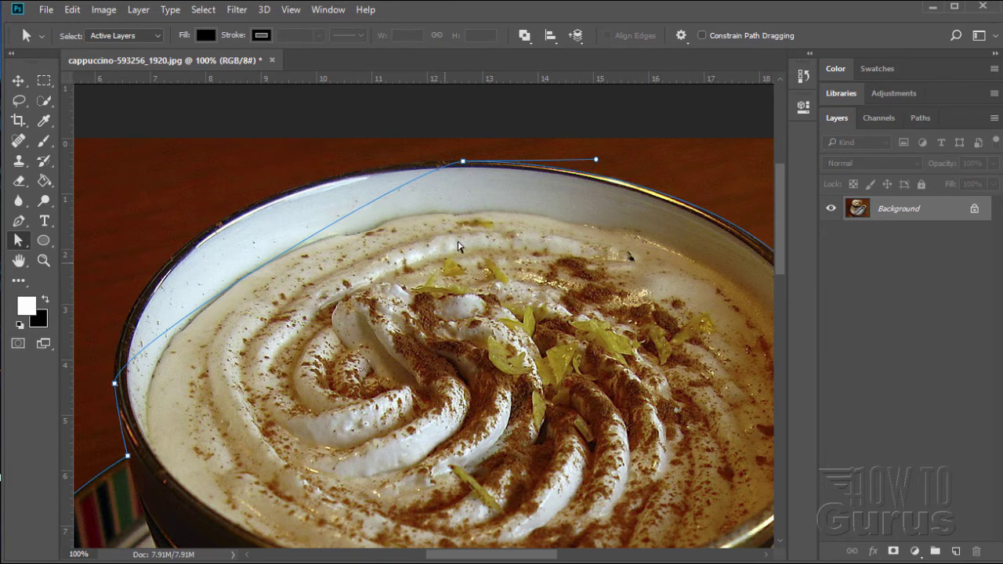
pyautogui.moveTo(463, 161); pyautogui.dragTo(268, 163)
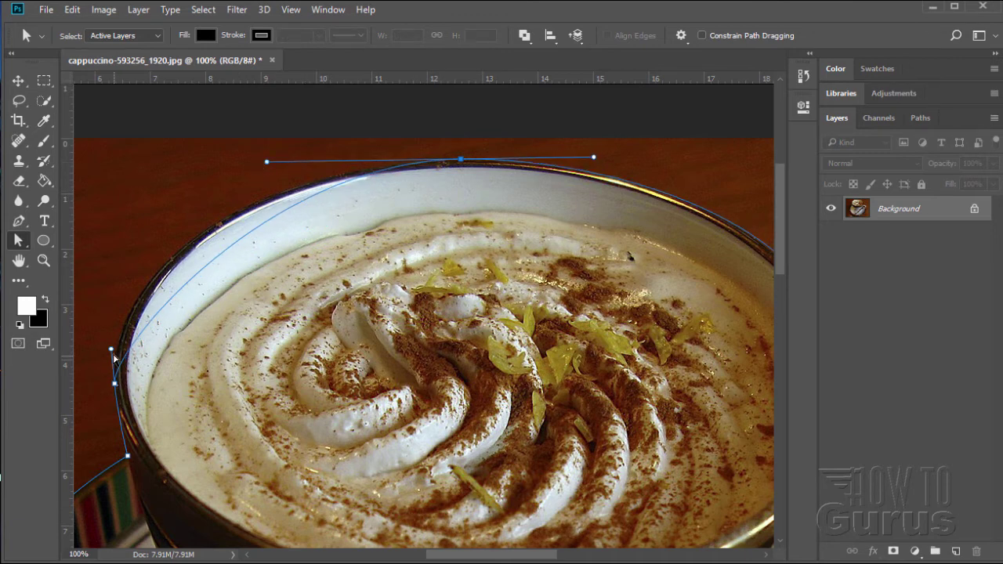
pyautogui.moveTo(111, 348); pyautogui.dragTo(104, 263)
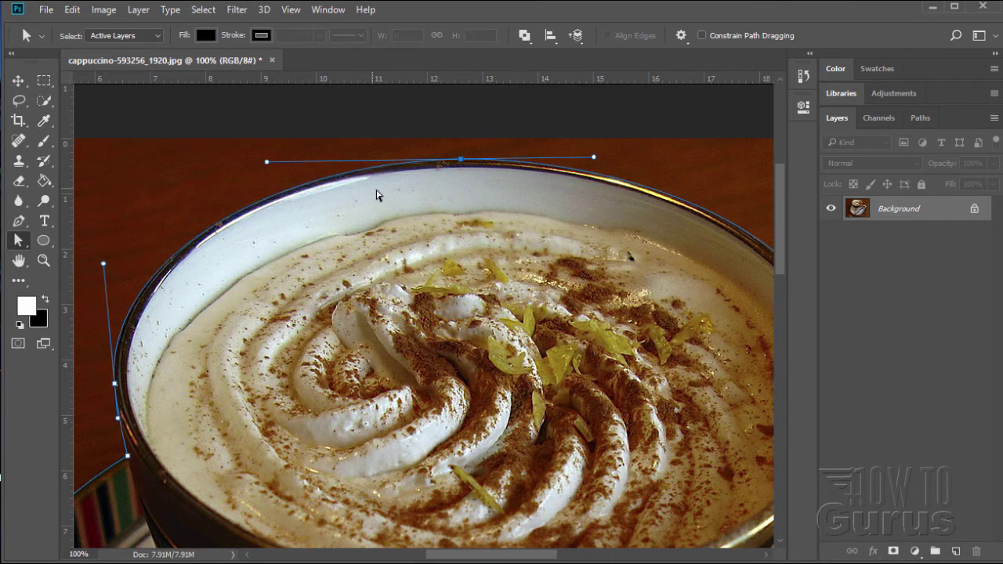
pyautogui.moveTo(267, 162); pyautogui.dragTo(253, 163)
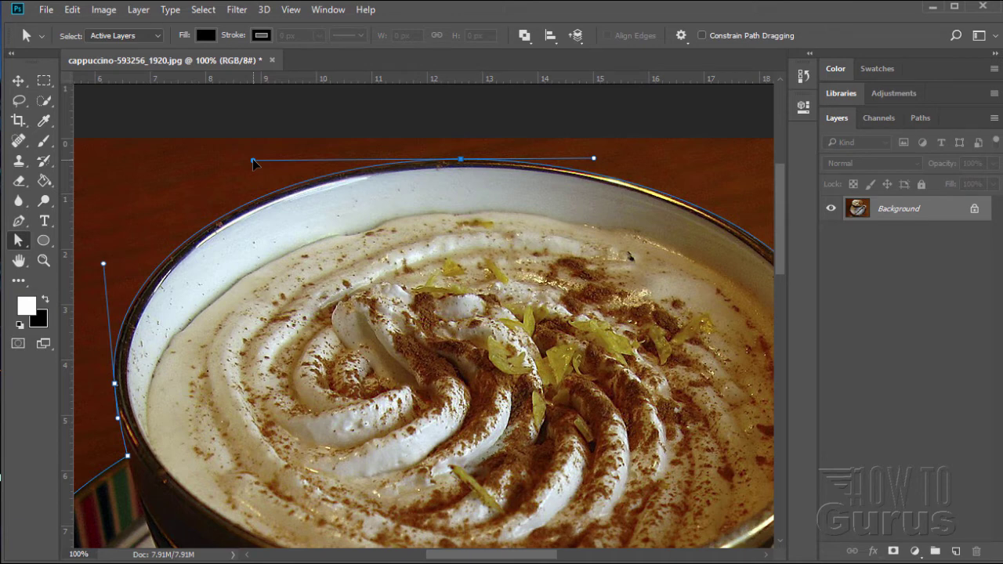
pyautogui.moveTo(105, 269); pyautogui.dragTo(107, 275)
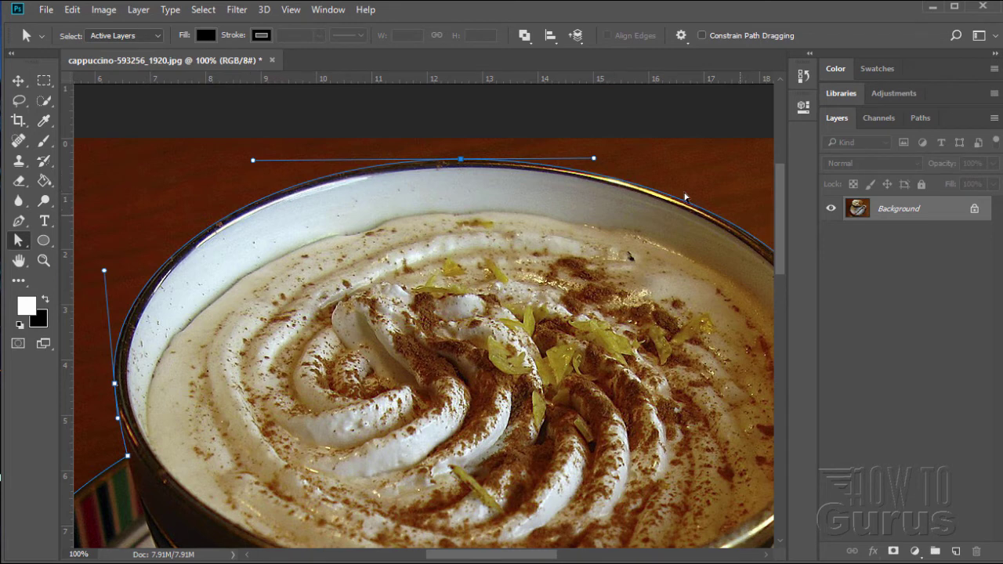
pyautogui.moveTo(596, 162); pyautogui.dragTo(605, 163)
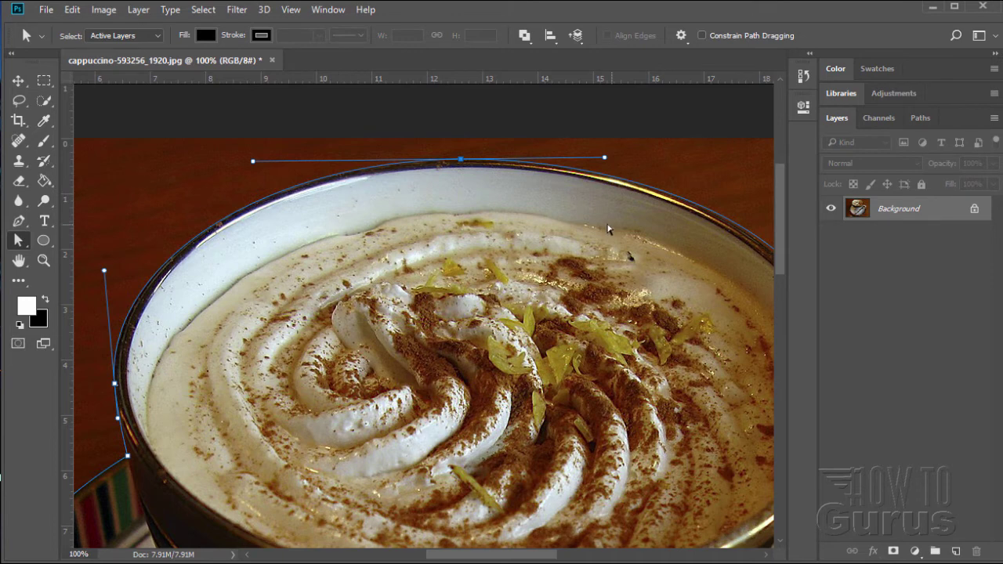
# Fit the whole image on screen and select the Path Selection tool
pyautogui.click(44, 260)
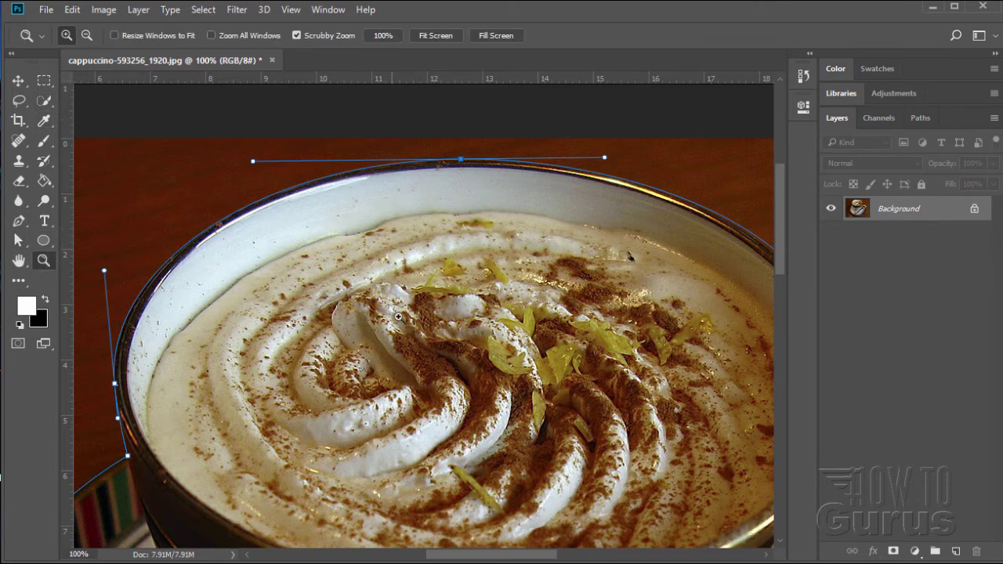
pyautogui.keyDown('alt'); pyautogui.click(452, 337); pyautogui.keyUp('alt')
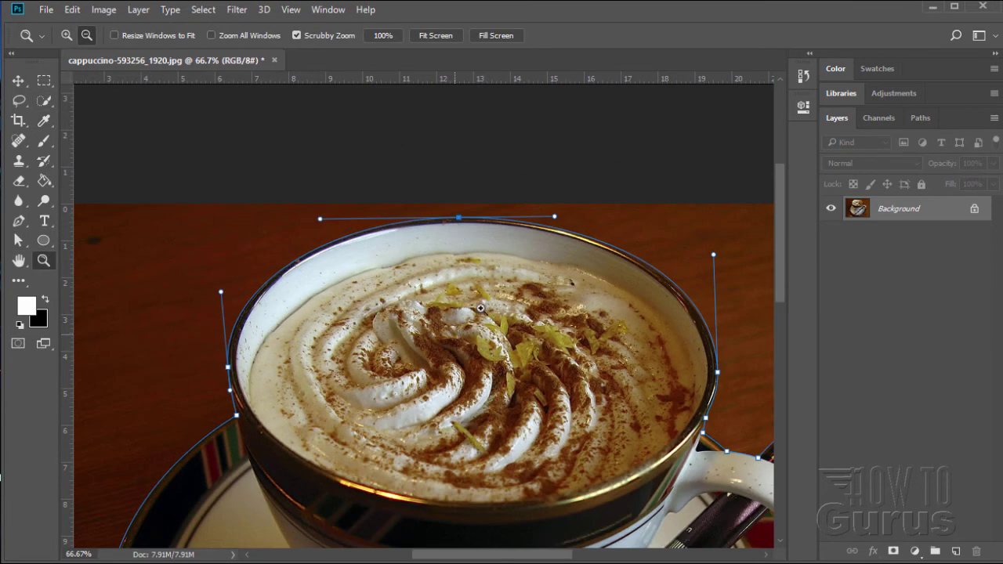
pyautogui.click(434, 34)
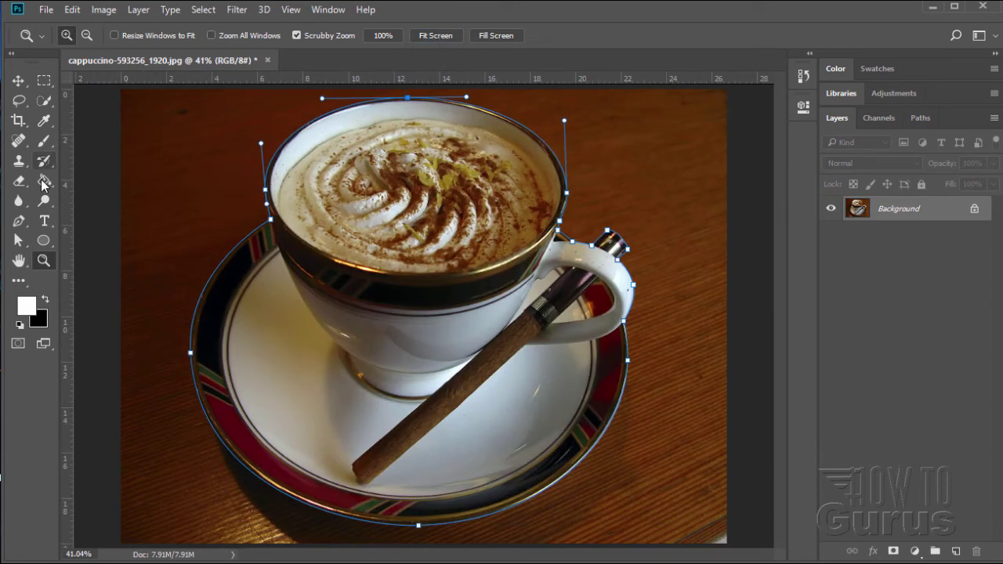
pyautogui.click(18, 240)
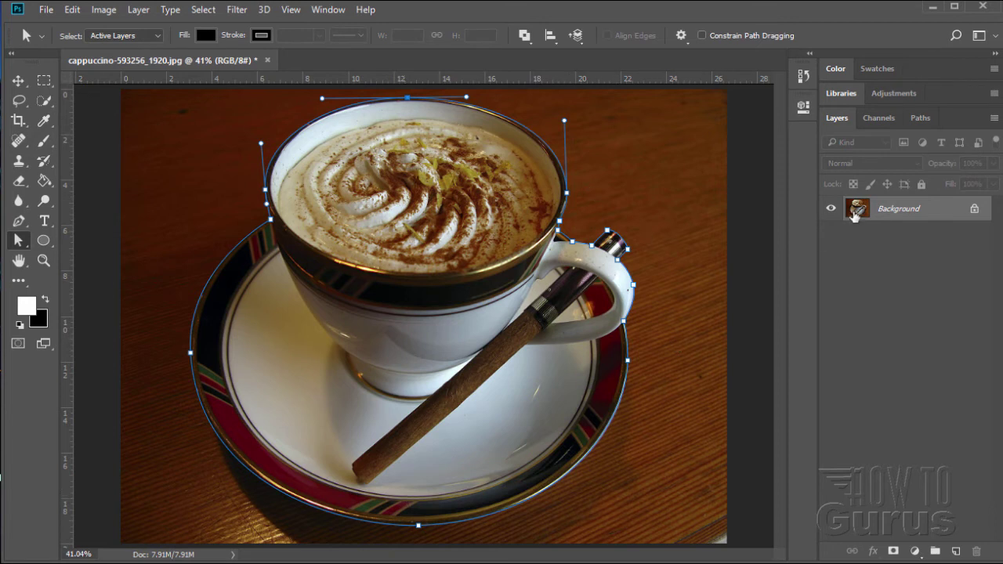
# Duplicate Background as Background copy and hide the original Background layer
pyautogui.click(927, 120)
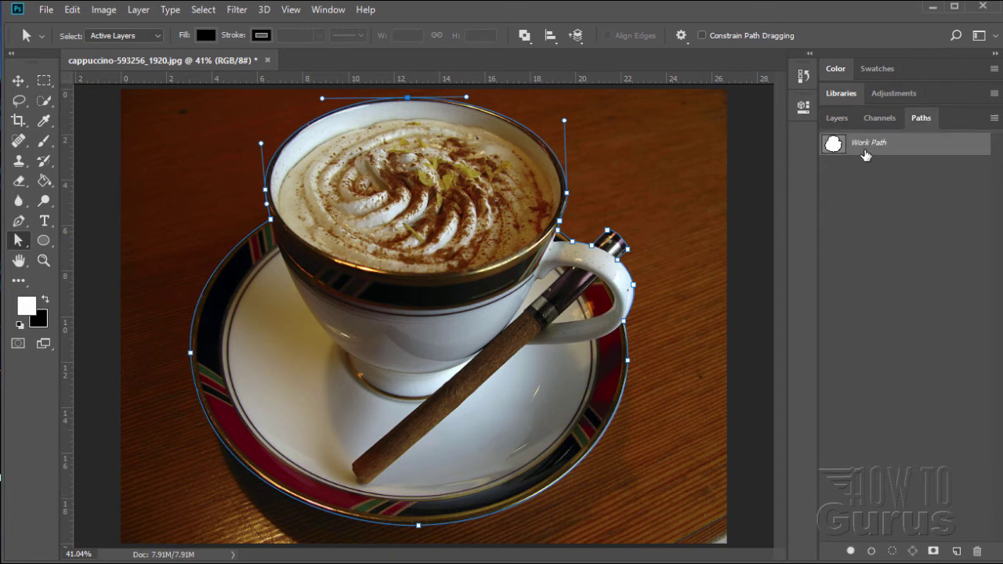
pyautogui.click(838, 125)
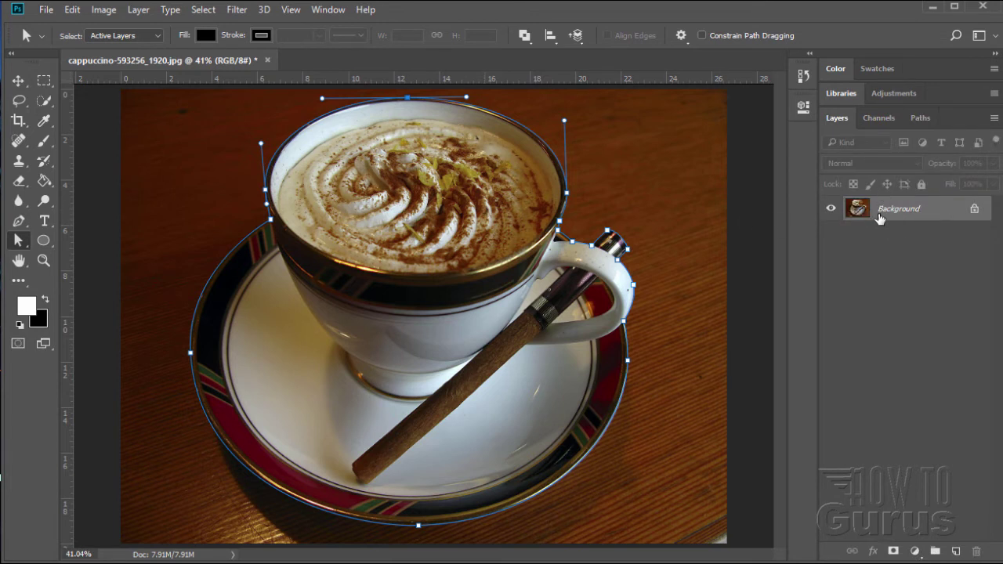
pyautogui.moveTo(861, 208); pyautogui.dragTo(955, 551)
pyautogui.click(831, 233)
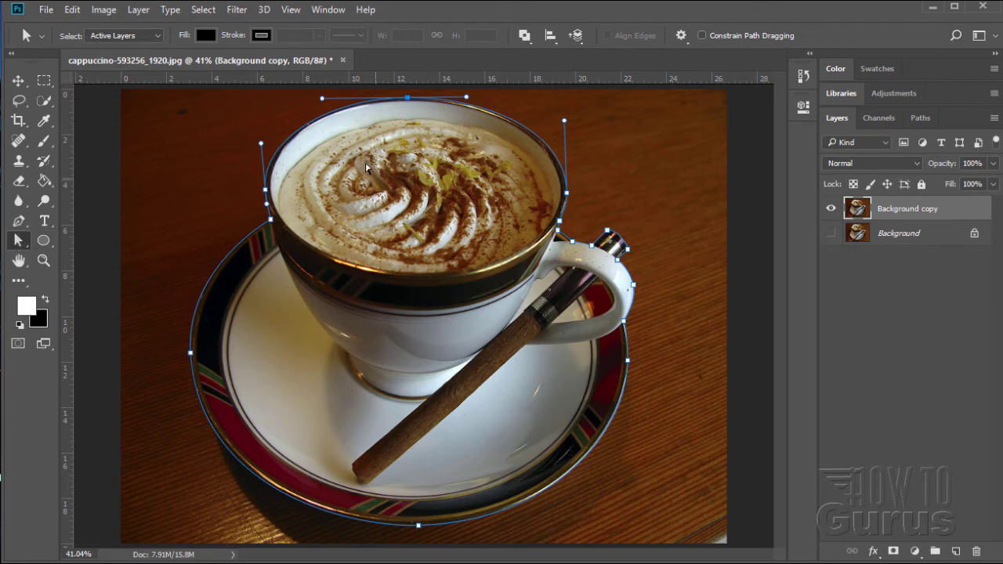
# Create a vector mask on Background copy from the outline path
pyautogui.rightClick(351, 191)
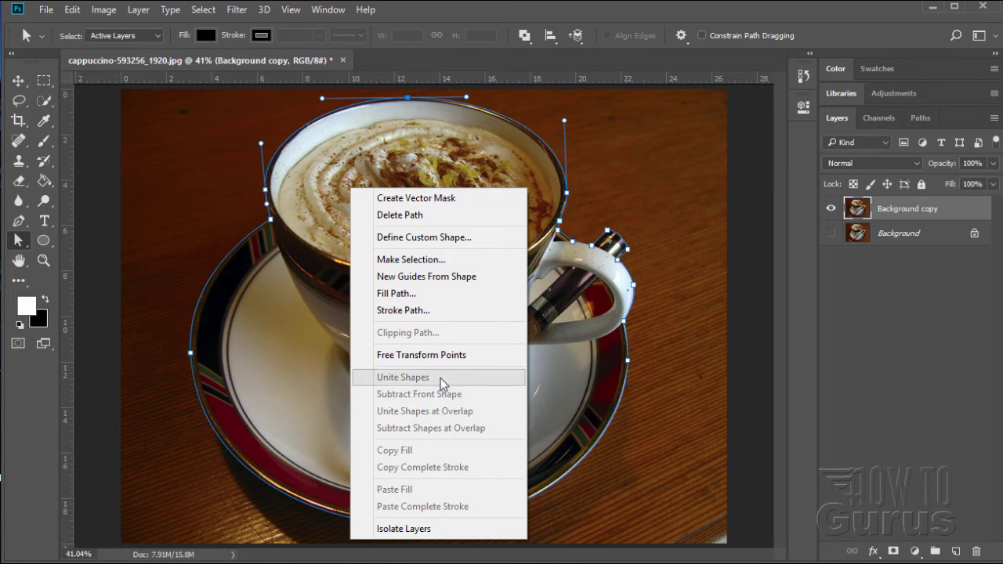
pyautogui.click(411, 200)
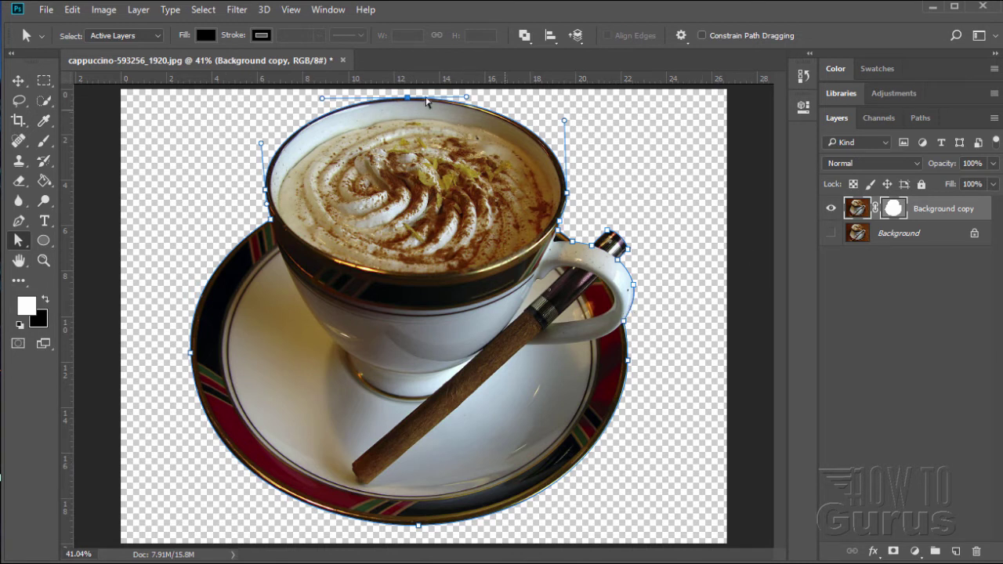
# Deselect the mask path in the Paths panel to hide its outline
pyautogui.click(919, 120)
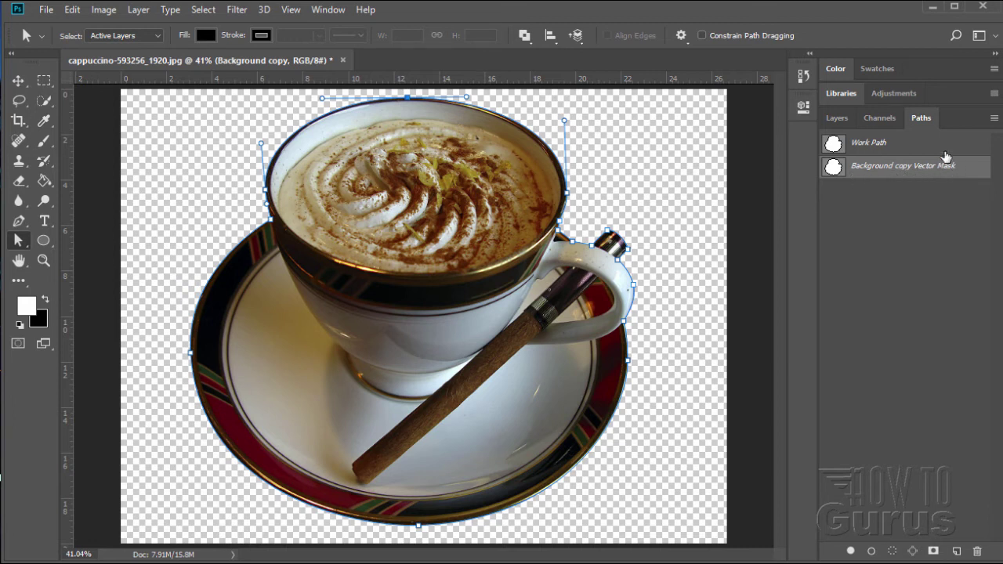
pyautogui.click(837, 118)
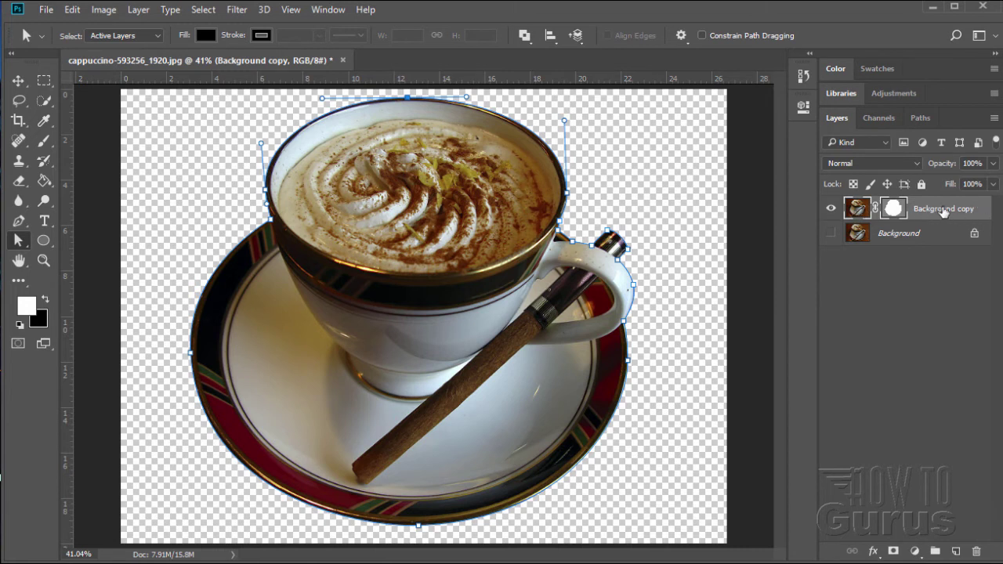
pyautogui.click(920, 117)
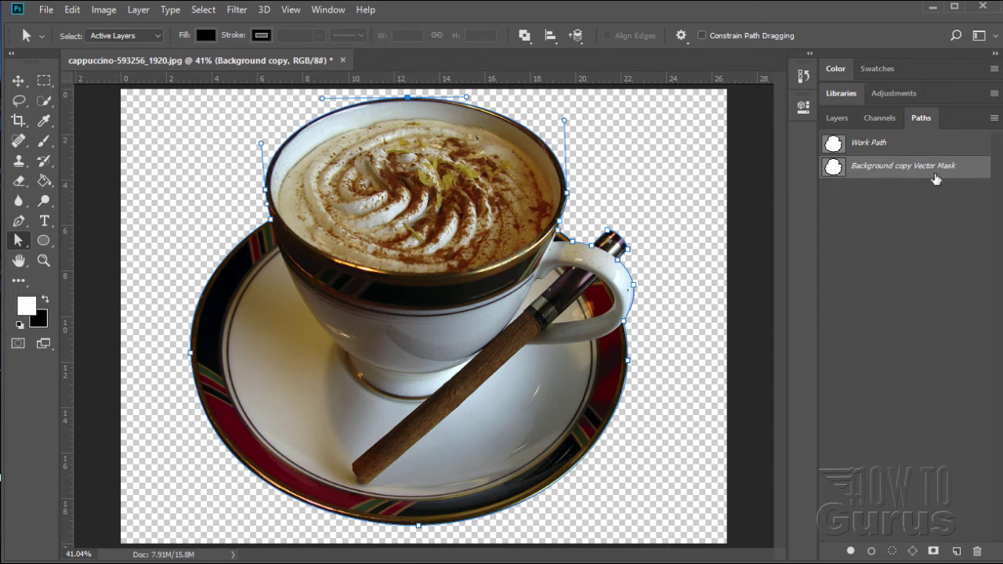
pyautogui.click(836, 118)
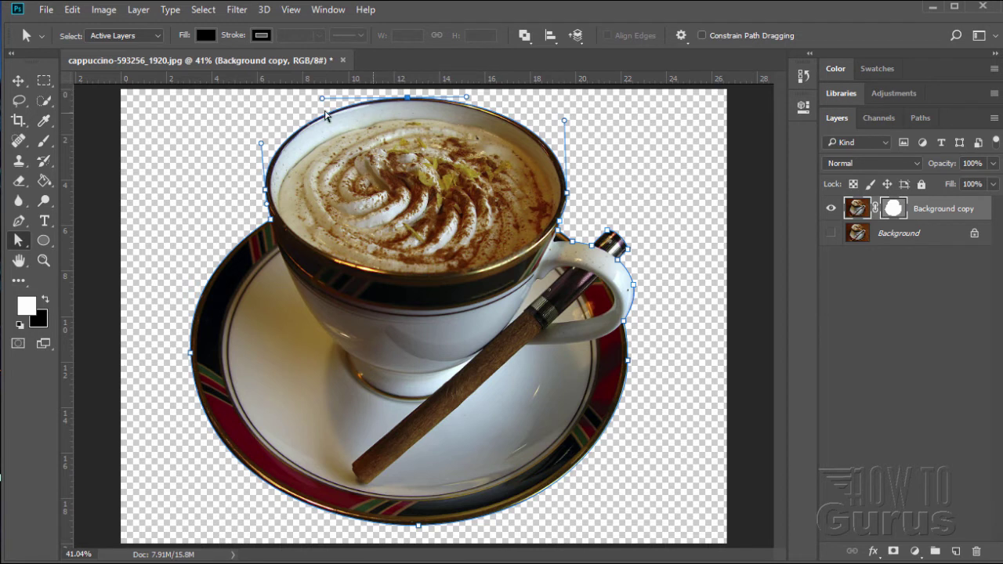
pyautogui.click(920, 118)
pyautogui.click(880, 223)
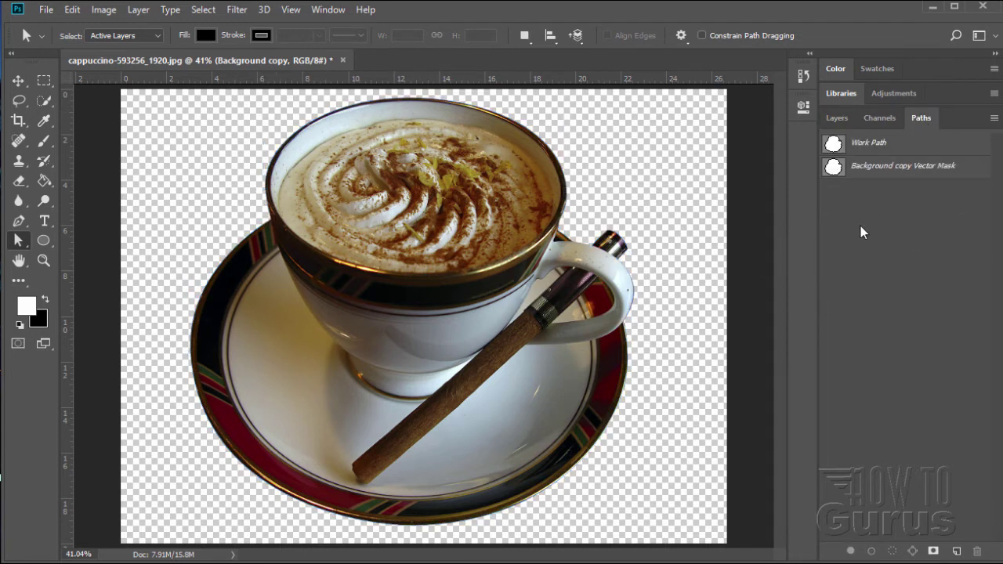
pyautogui.click(838, 119)
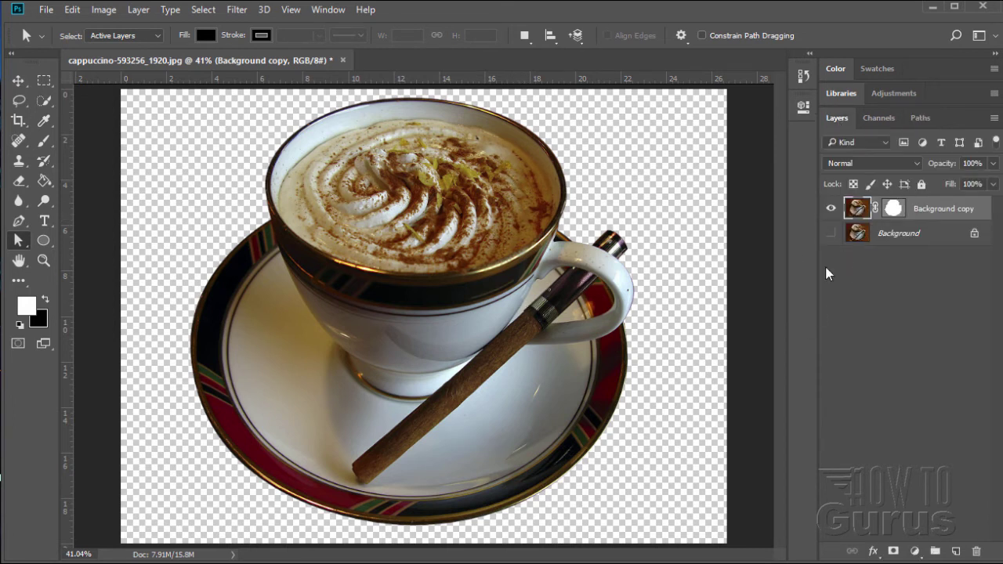
# Turn the Background layer back on and target Background copy with the Move tool
pyautogui.click(829, 235)
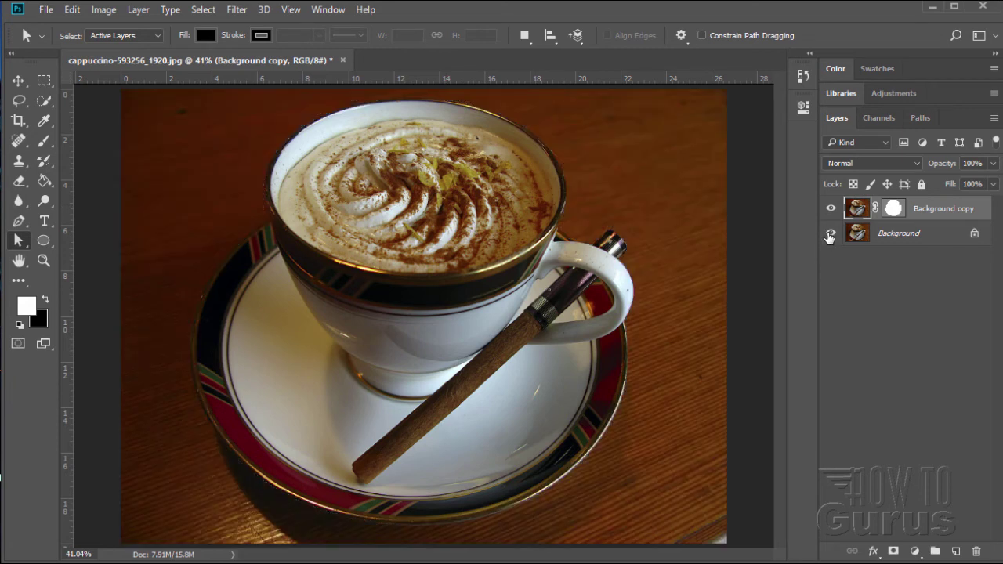
pyautogui.click(849, 210)
pyautogui.click(19, 81)
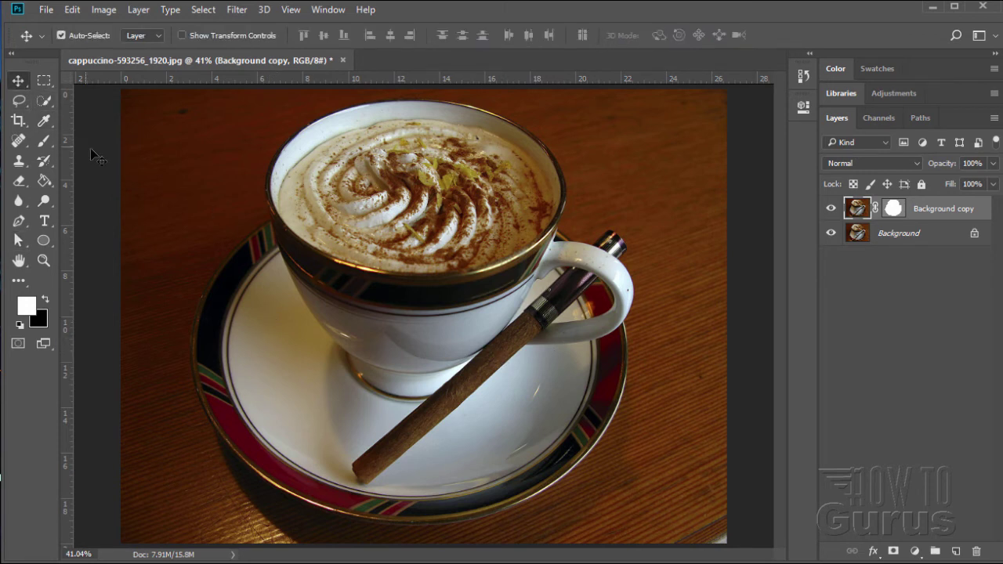
# Add a Levels adjustment layer clipped to Background copy
pyautogui.click(137, 10)
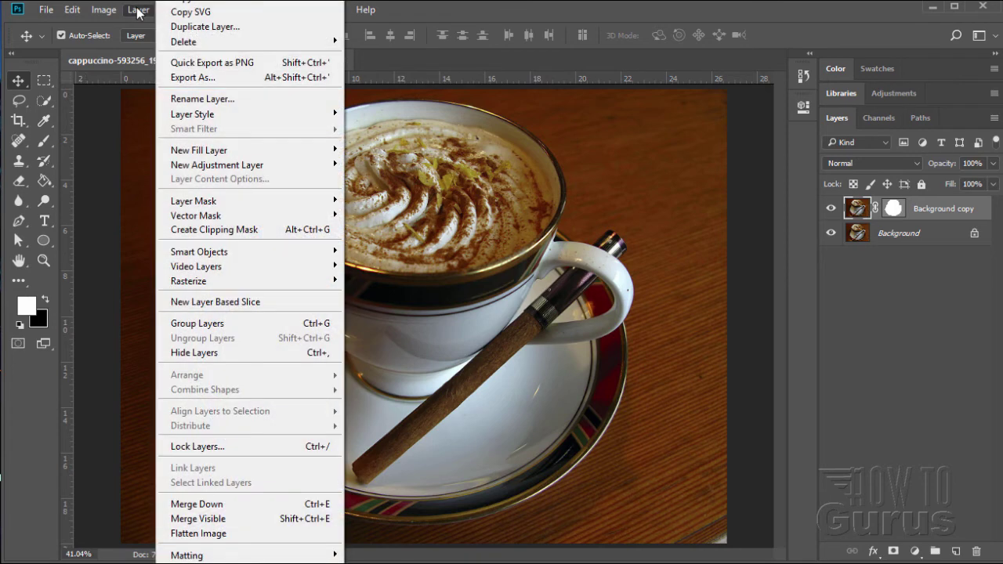
pyautogui.moveTo(262, 166)
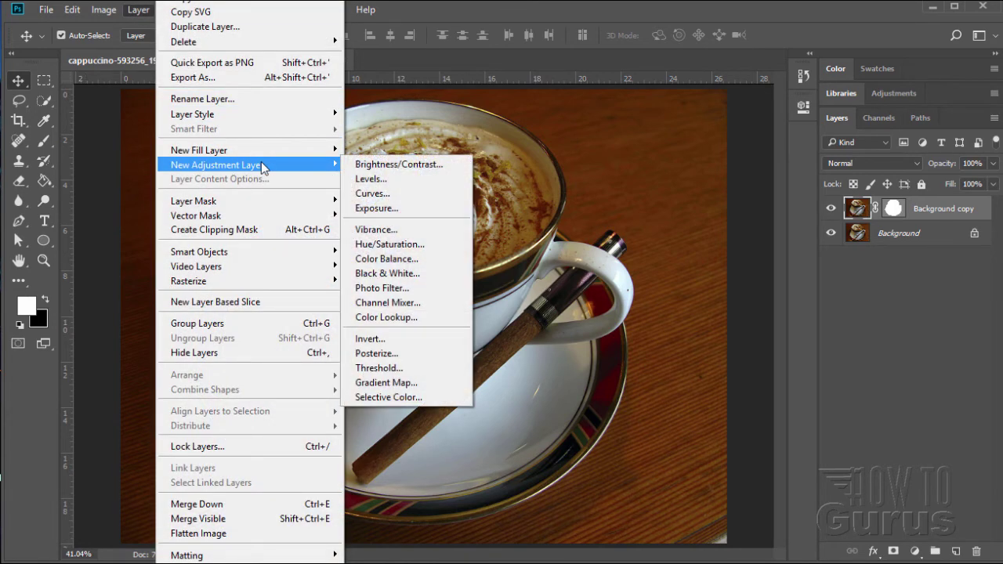
pyautogui.click(403, 182)
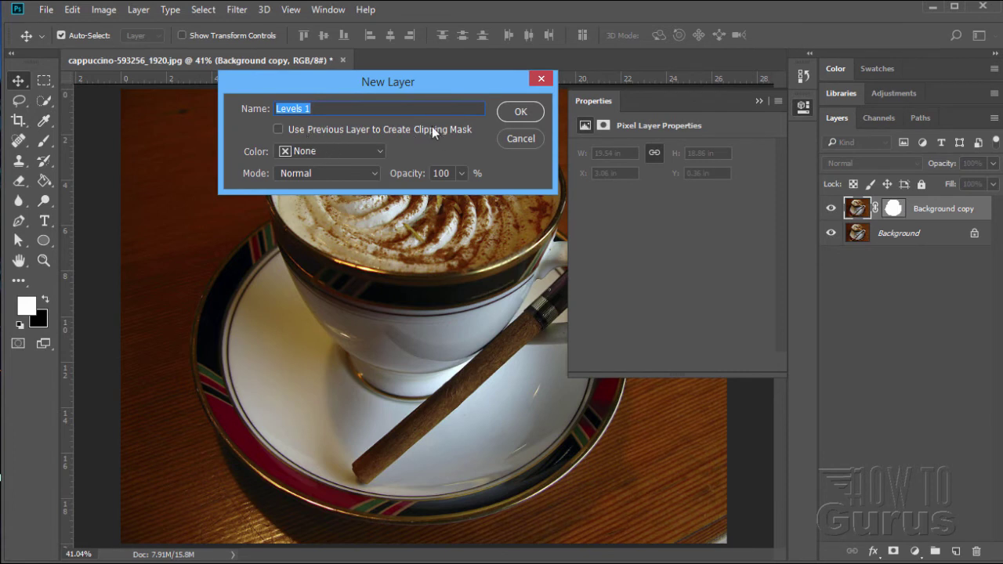
pyautogui.click(278, 130)
pyautogui.click(517, 112)
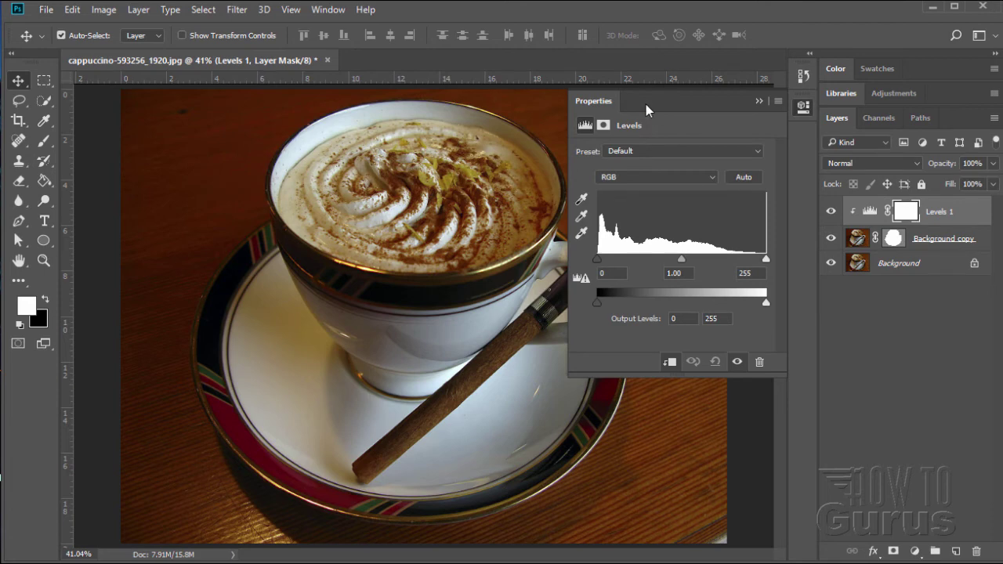
# Set the Levels input sliders to 6 black, 1.59 midtone and 232 white
pyautogui.moveTo(681, 263); pyautogui.dragTo(660, 252)
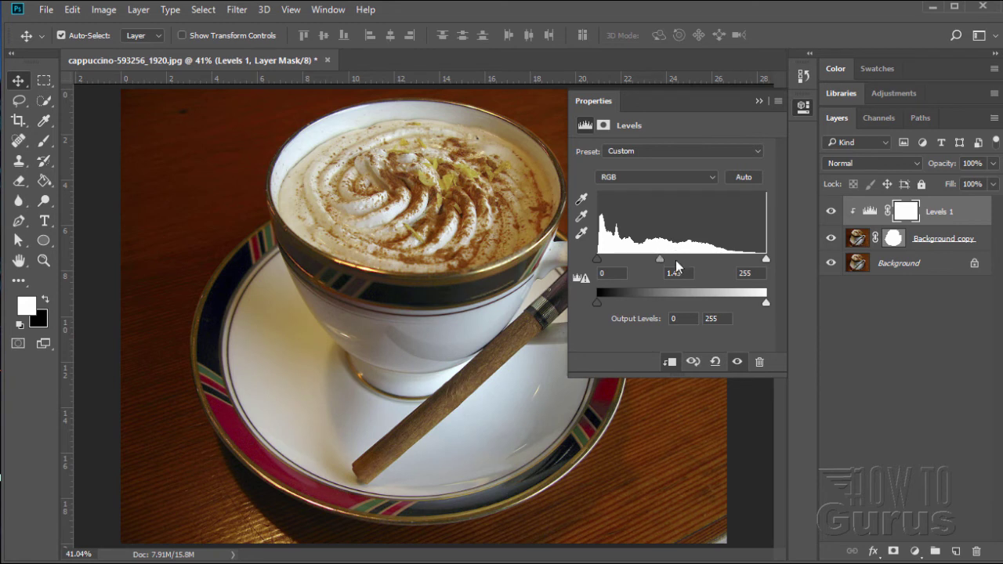
pyautogui.moveTo(601, 263); pyautogui.dragTo(602, 260)
pyautogui.moveTo(603, 261); pyautogui.dragTo(602, 264)
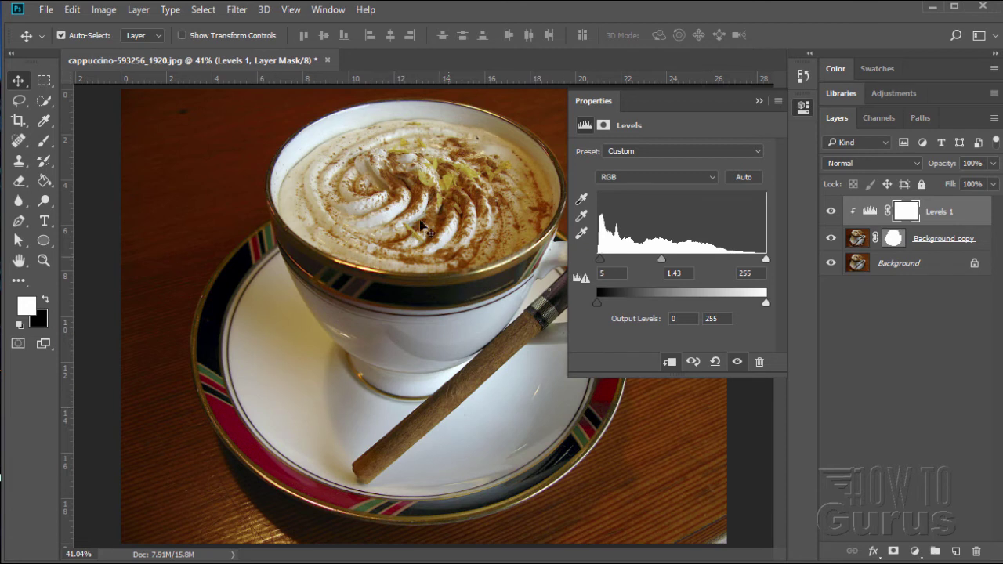
pyautogui.moveTo(661, 257); pyautogui.dragTo(657, 267)
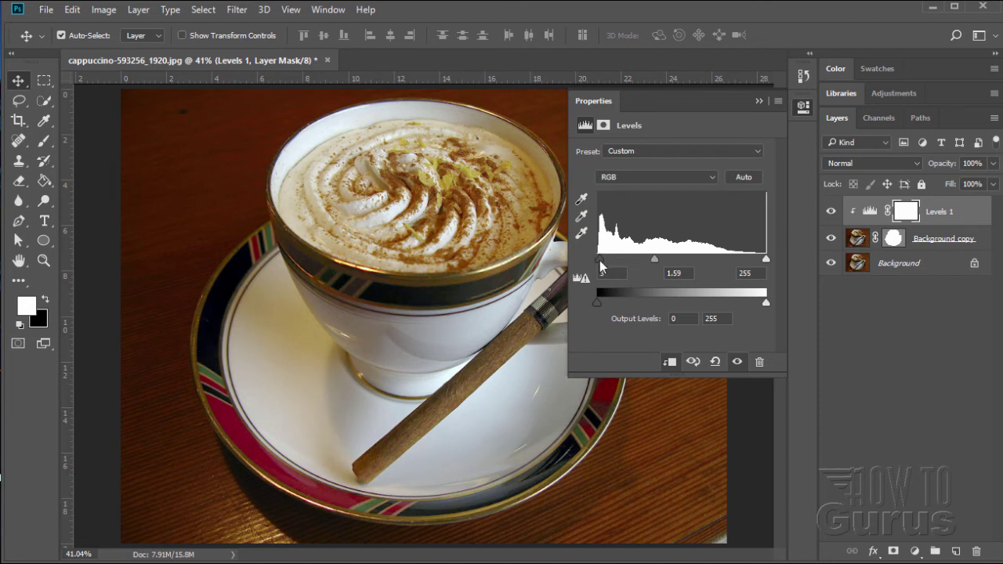
pyautogui.moveTo(601, 260); pyautogui.dragTo(599, 259)
pyautogui.moveTo(596, 261); pyautogui.dragTo(603, 257)
pyautogui.moveTo(766, 259); pyautogui.dragTo(749, 258)
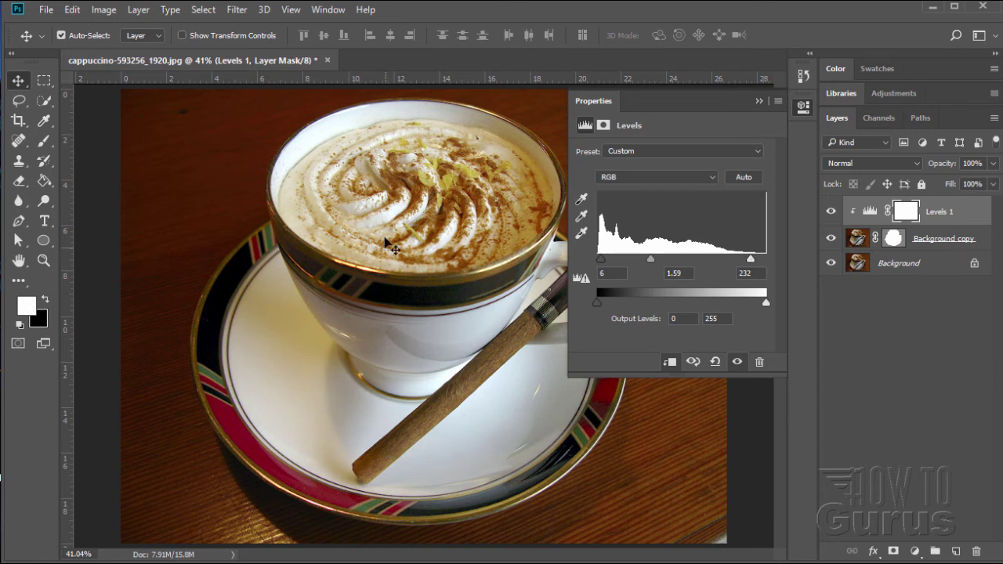
pyautogui.click(759, 100)
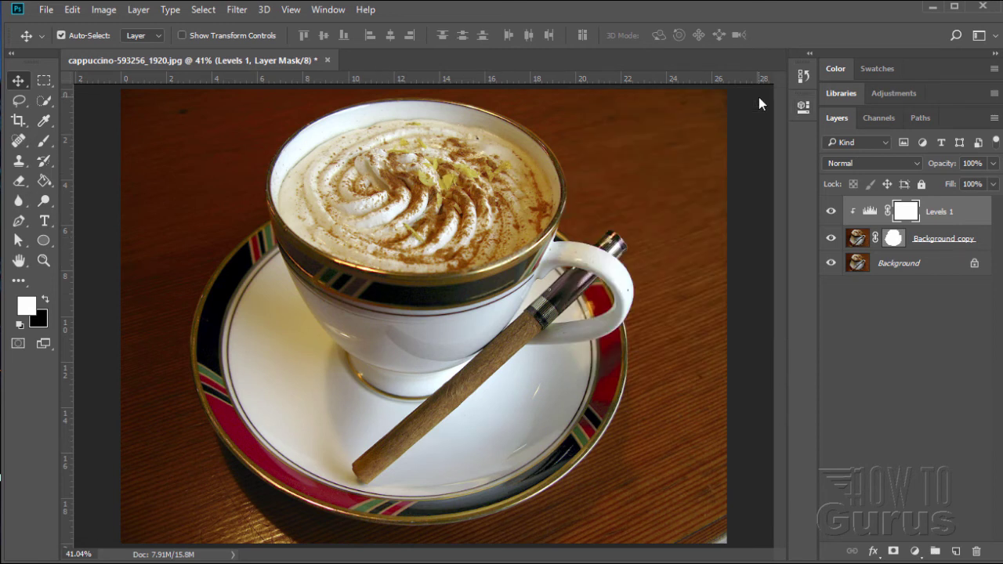
# Compare the image with and without Levels, then hide the original Background layer
pyautogui.click(832, 213)
pyautogui.click(831, 213)
pyautogui.click(831, 213)
pyautogui.click(831, 213)
pyautogui.click(831, 264)
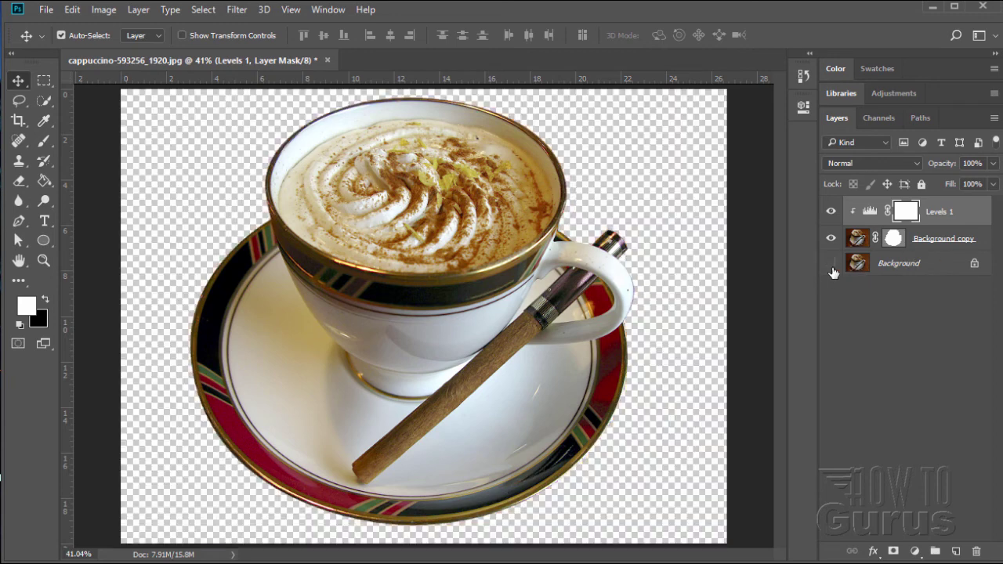
# Add Layer 1 above Background and fill it with white using the Paint Bucket
pyautogui.click(880, 266)
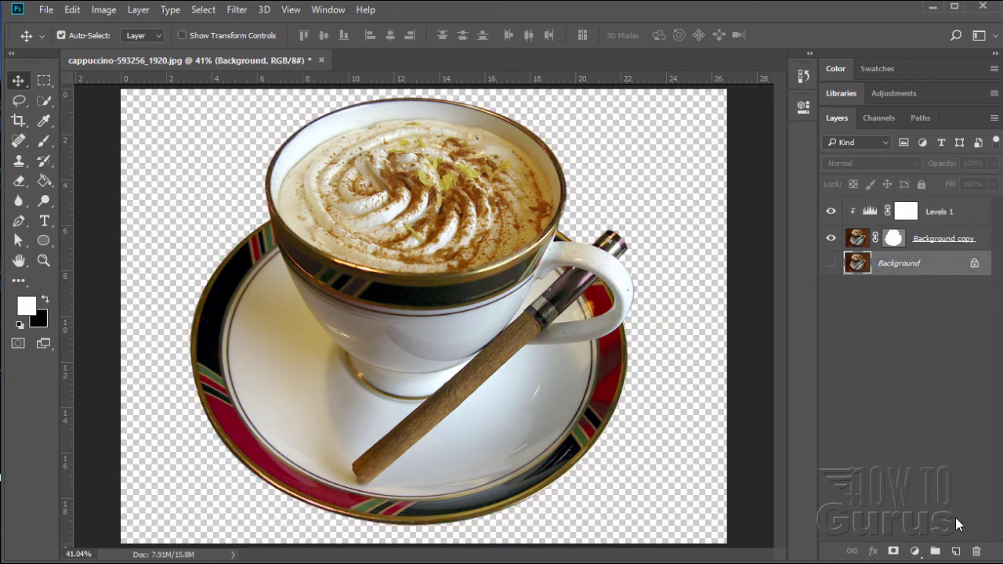
pyautogui.click(955, 550)
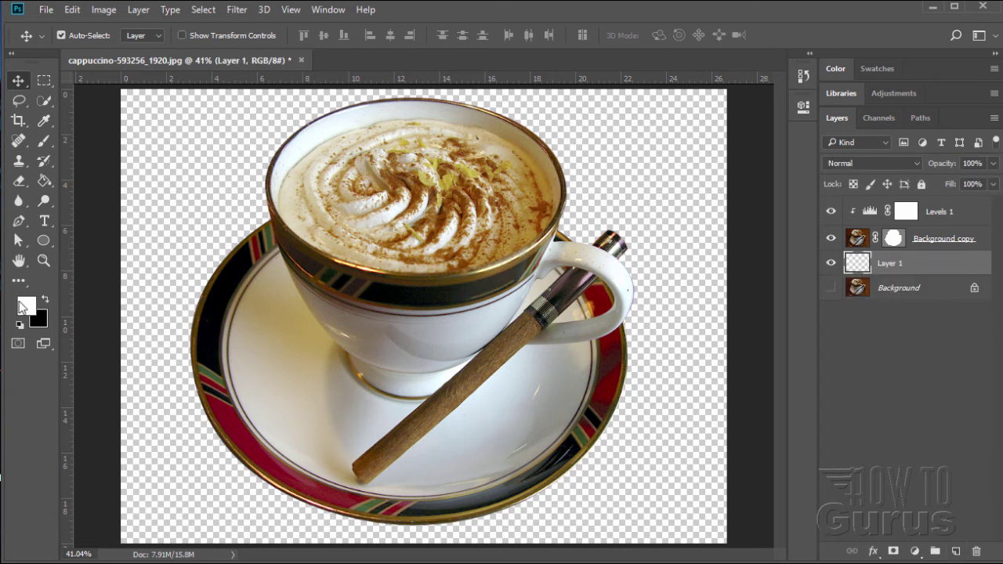
pyautogui.click(44, 182)
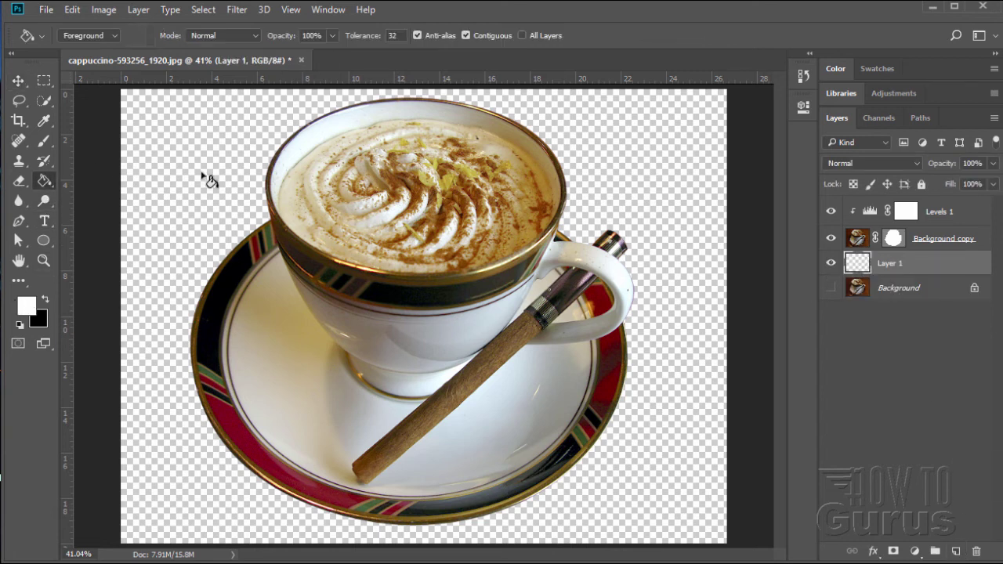
pyautogui.click(183, 195)
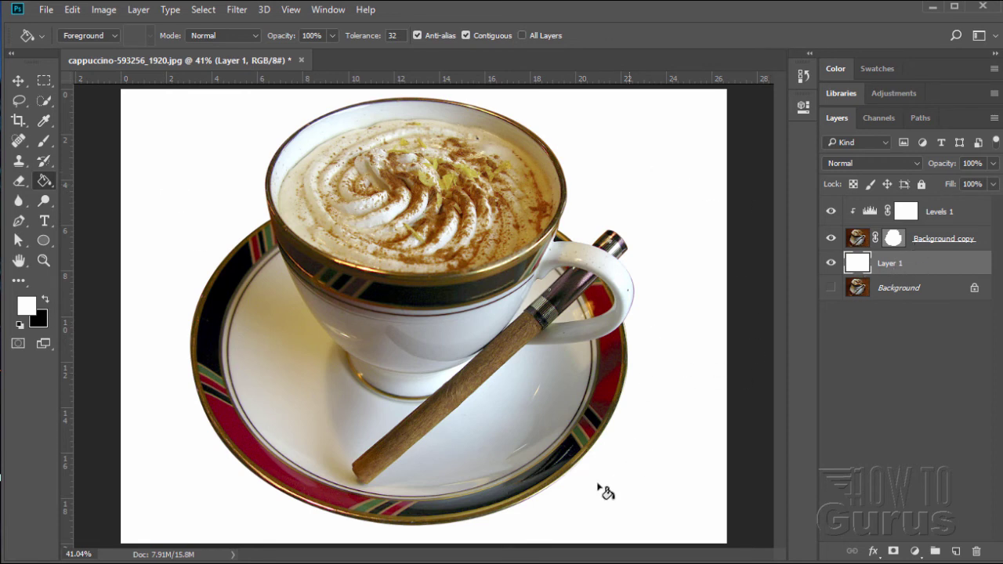
pyautogui.click(21, 83)
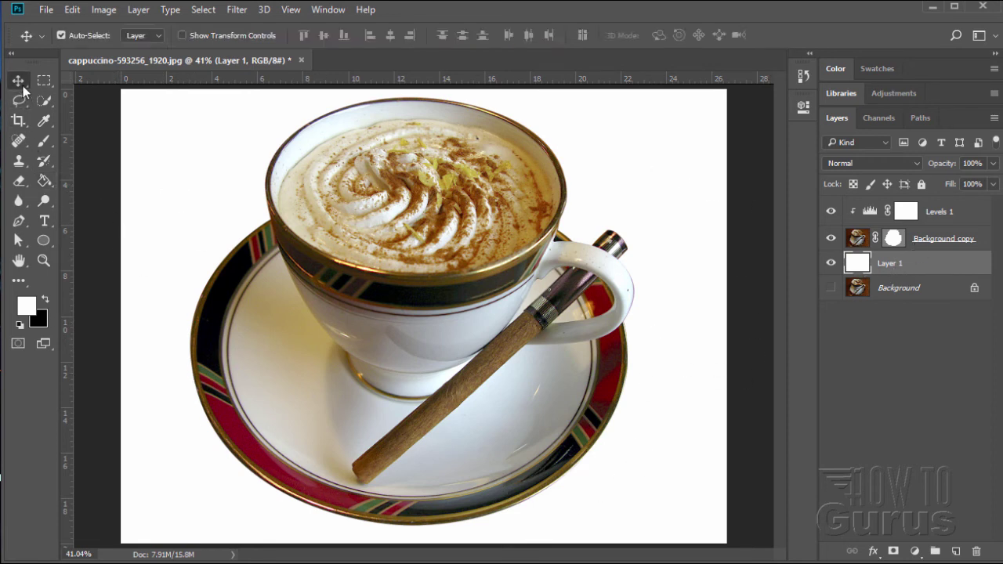
# Select the Background copy cut-out layer after leaving the fill layer options unused
pyautogui.click(138, 11)
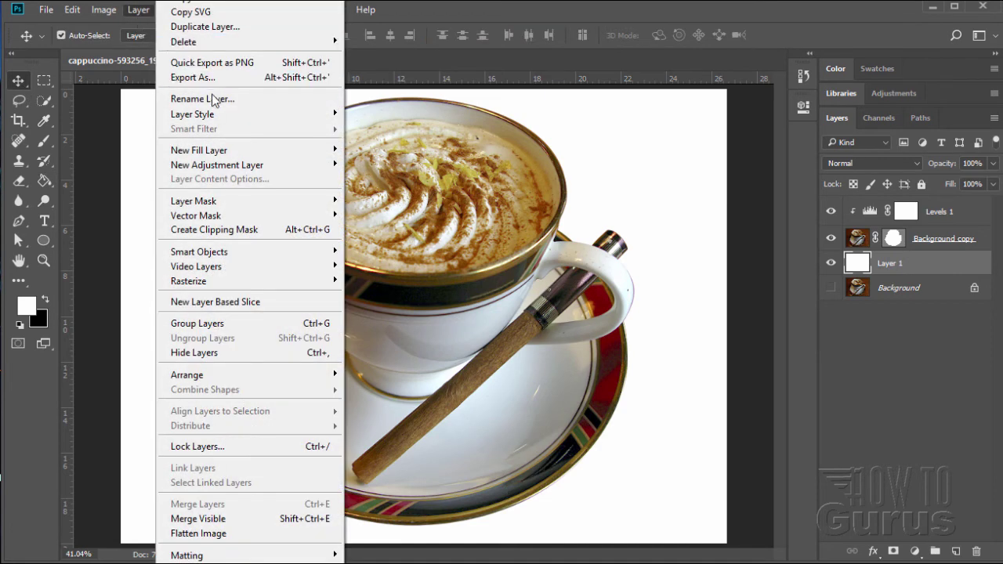
pyautogui.moveTo(225, 152)
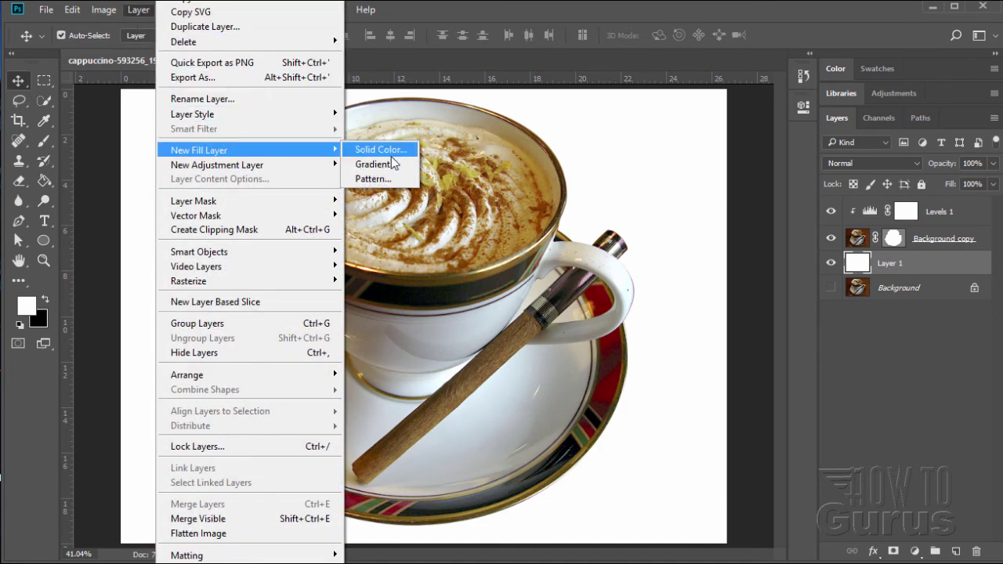
pyautogui.click(917, 264)
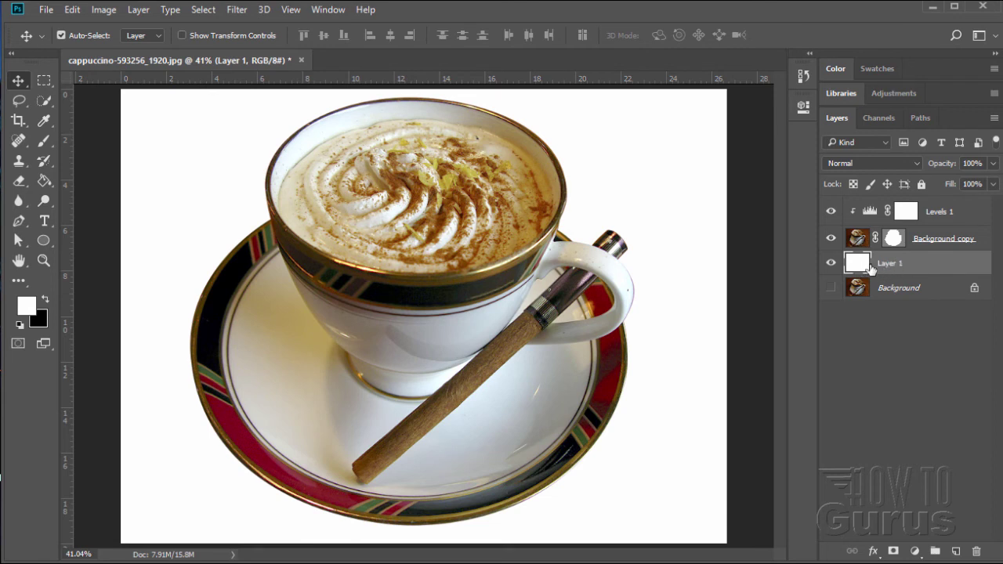
pyautogui.click(857, 243)
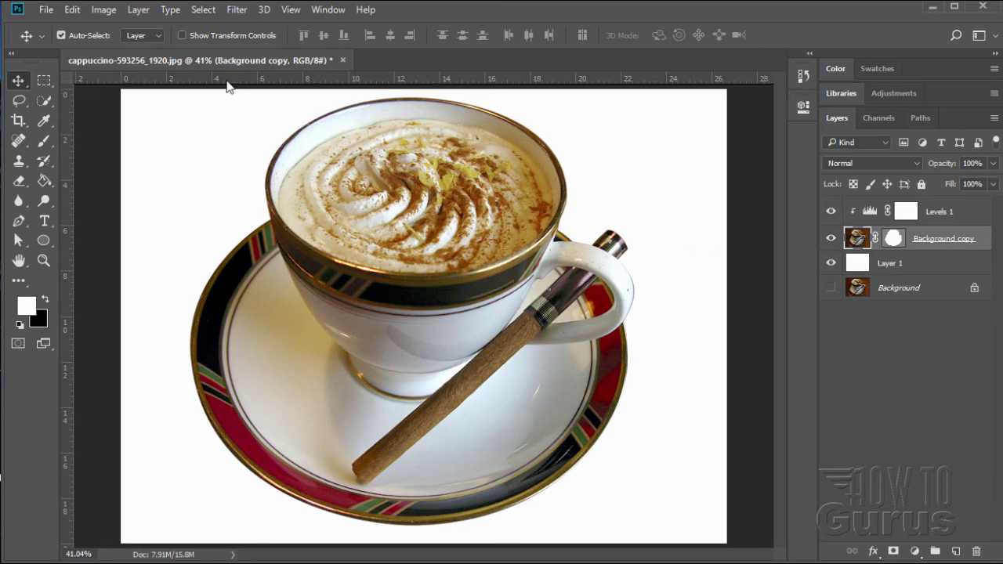
# Apply a Drop Shadow layer style to Background copy via the Layer menu
pyautogui.click(146, 12)
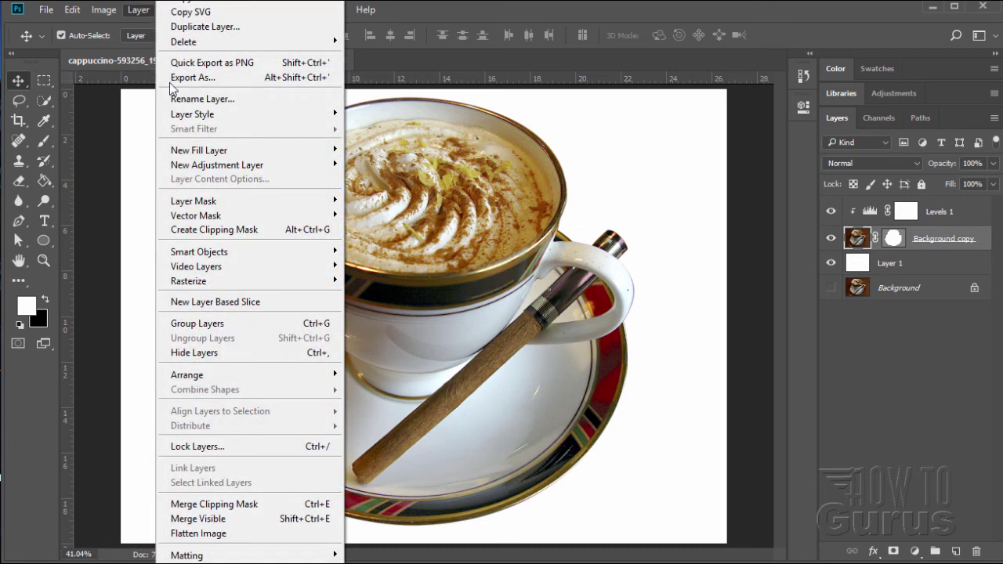
pyautogui.moveTo(196, 117)
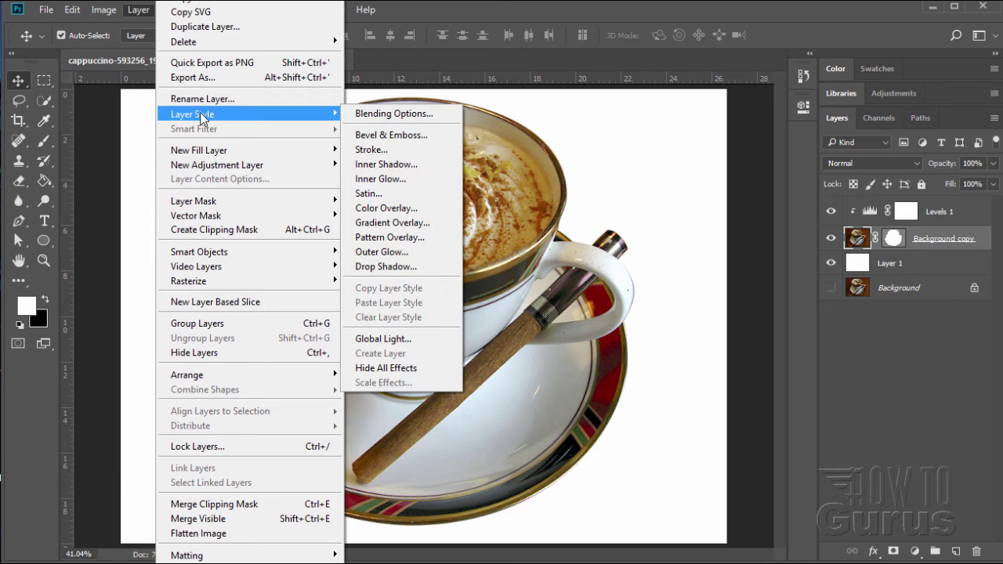
pyautogui.click(390, 266)
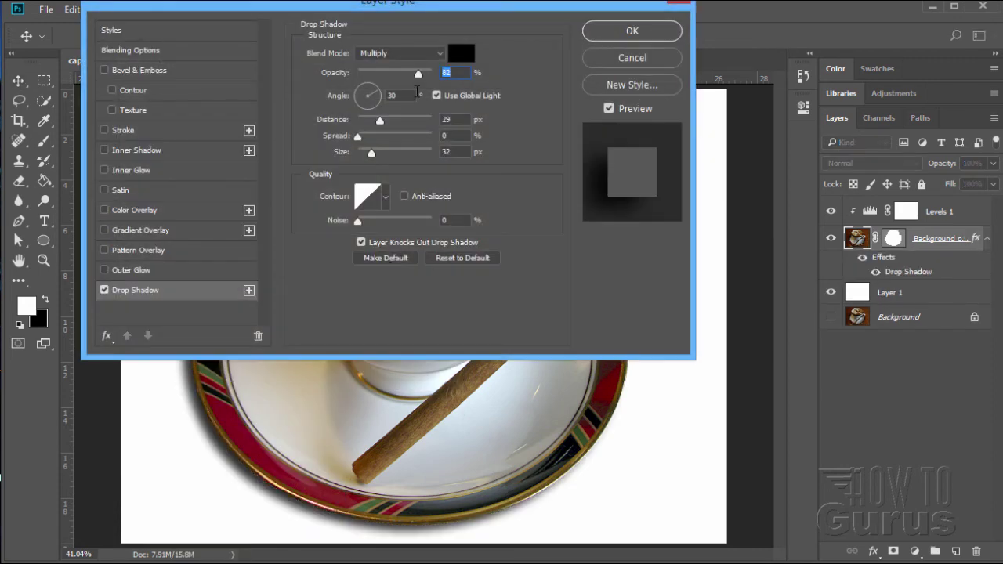
# Set the drop shadow to a 90° angle, 27 px distance and 27 px size
pyautogui.moveTo(398, 15); pyautogui.dragTo(691, 9)
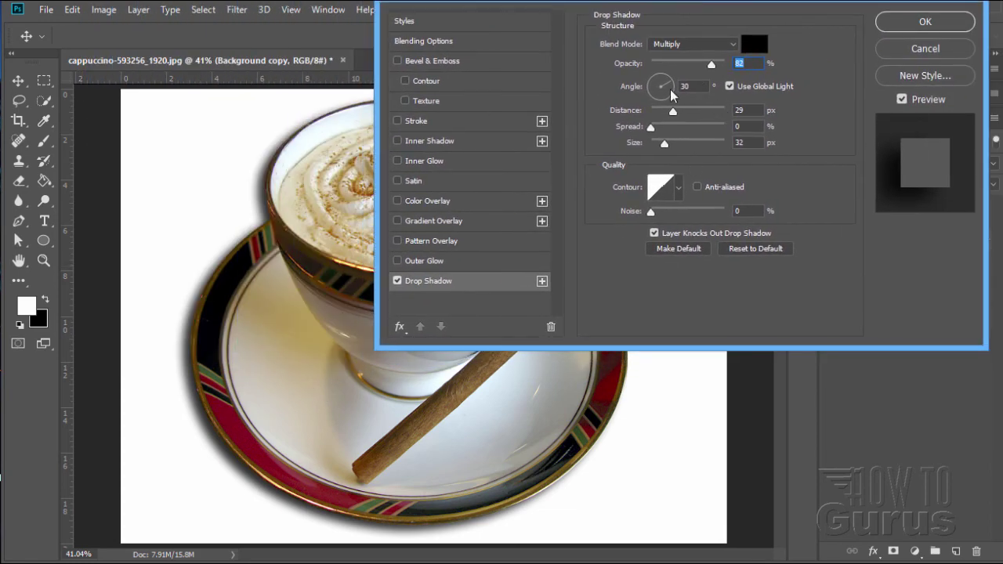
pyautogui.press('Tab')
pyautogui.write('90')
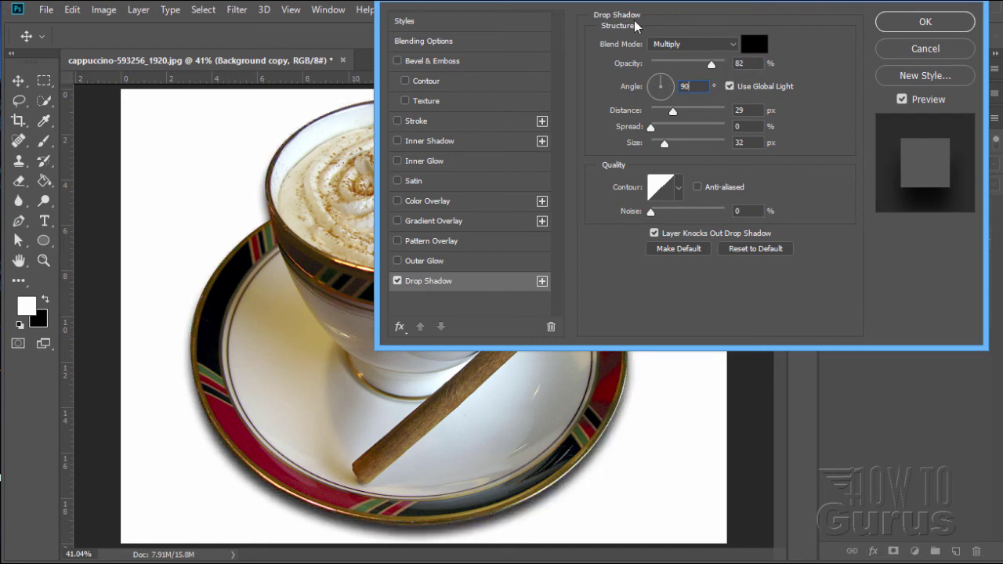
pyautogui.moveTo(597, 5); pyautogui.dragTo(783, 106)
pyautogui.moveTo(863, 223); pyautogui.dragTo(853, 254)
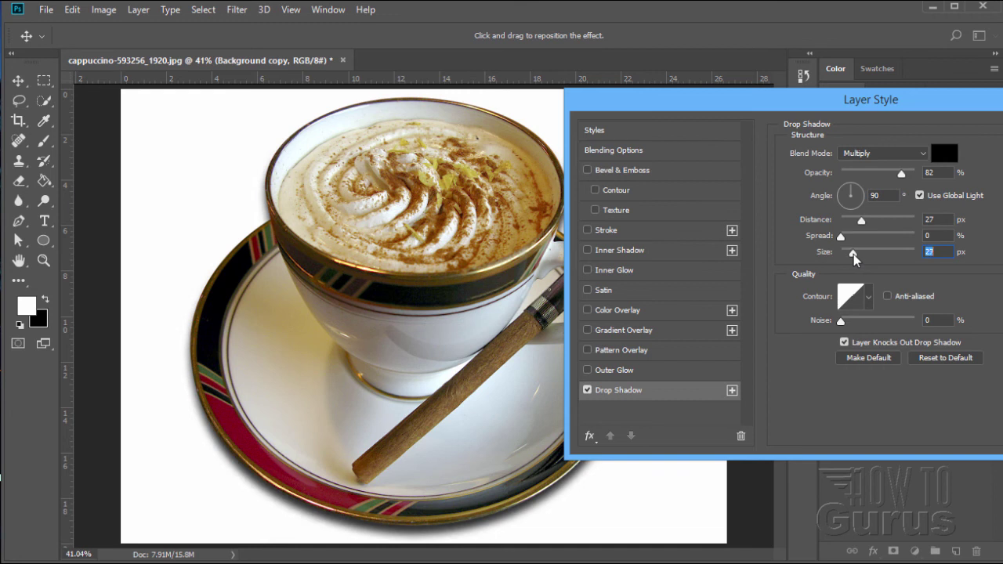
pyautogui.click(924, 253)
pyautogui.moveTo(641, 106); pyautogui.dragTo(364, 149)
# Apply the drop shadow, then toggle it off and on to compare the cup with and without it
pyautogui.click(832, 172)
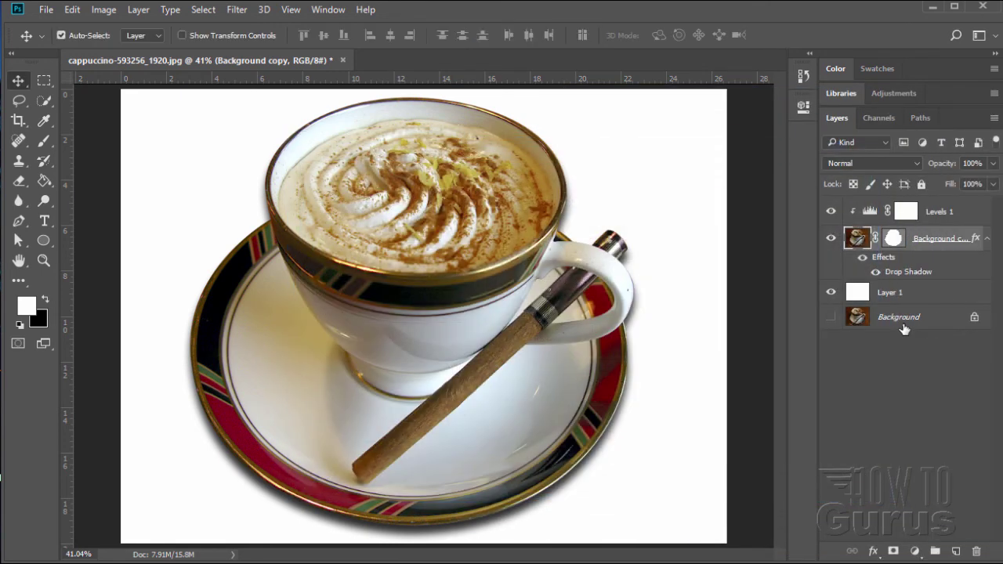
pyautogui.click(861, 259)
pyautogui.click(862, 259)
pyautogui.click(861, 259)
pyautogui.click(861, 260)
pyautogui.click(861, 259)
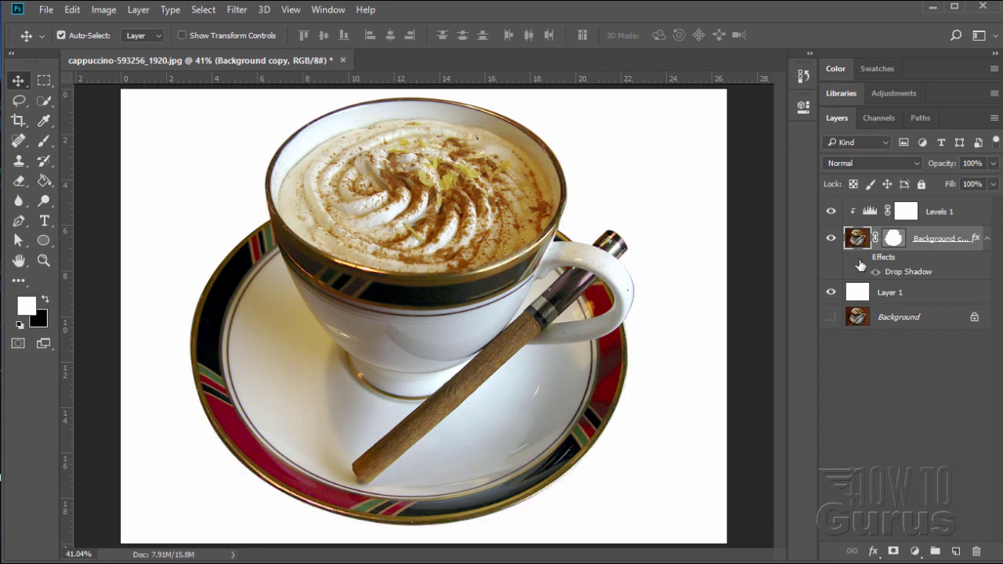
pyautogui.click(861, 259)
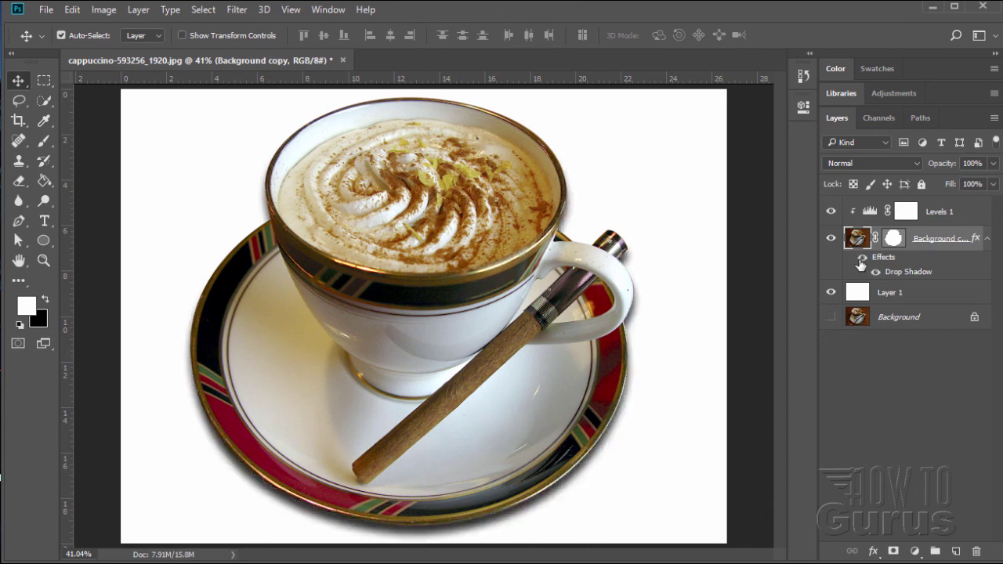
# Toggle white Layer 1 to compare the cup on white versus a transparent background
pyautogui.click(830, 293)
pyautogui.click(831, 292)
pyautogui.click(831, 292)
pyautogui.click(831, 293)
pyautogui.click(831, 292)
# Show the original Background photo, compare with Levels 1 off and on, then restore white Layer 1
pyautogui.click(830, 316)
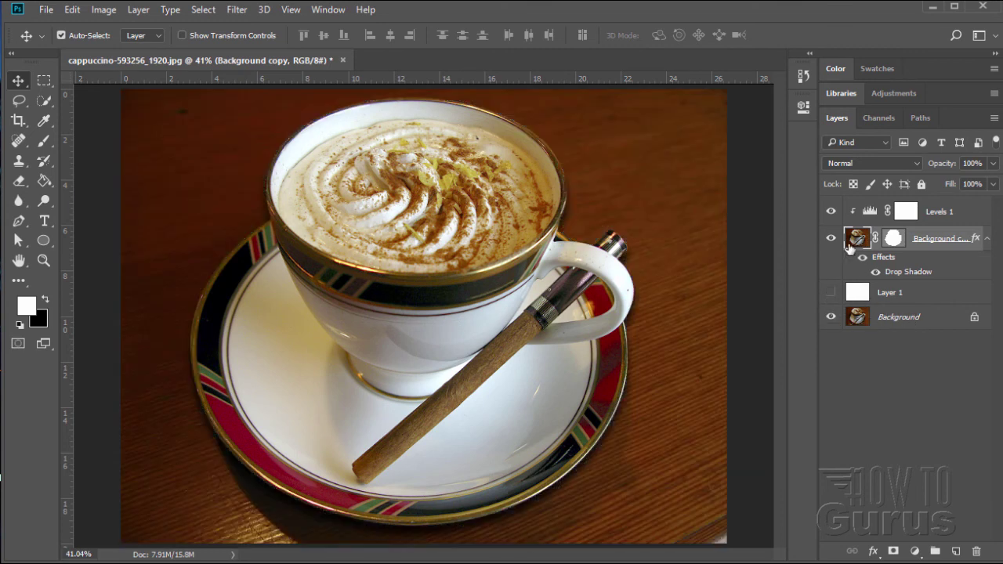
pyautogui.click(831, 213)
pyautogui.click(831, 213)
pyautogui.click(830, 293)
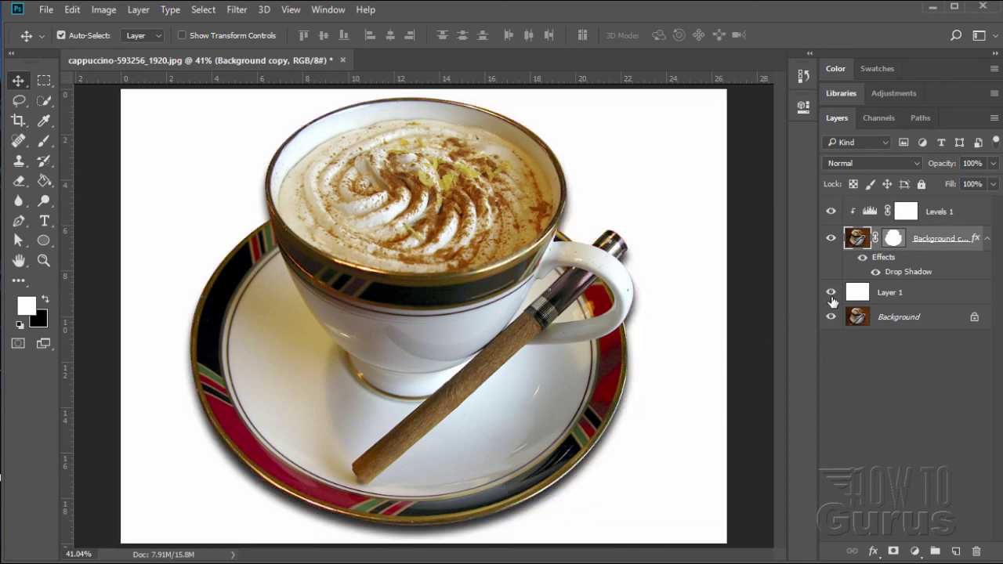